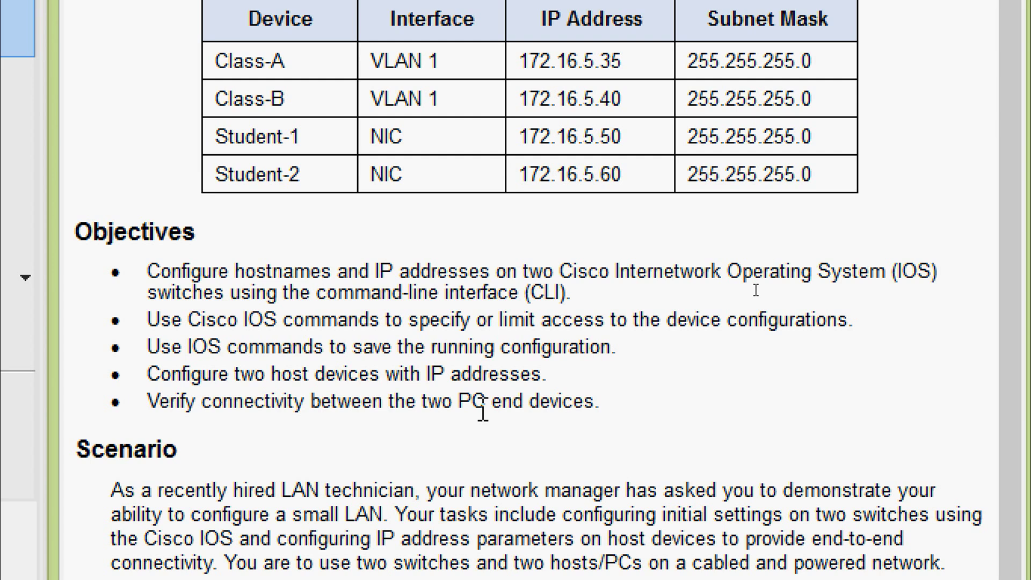
- Connect a console cable from Class-A's Console port to Student-1's RS 232 port
scroll(482, 413, "down", 3)
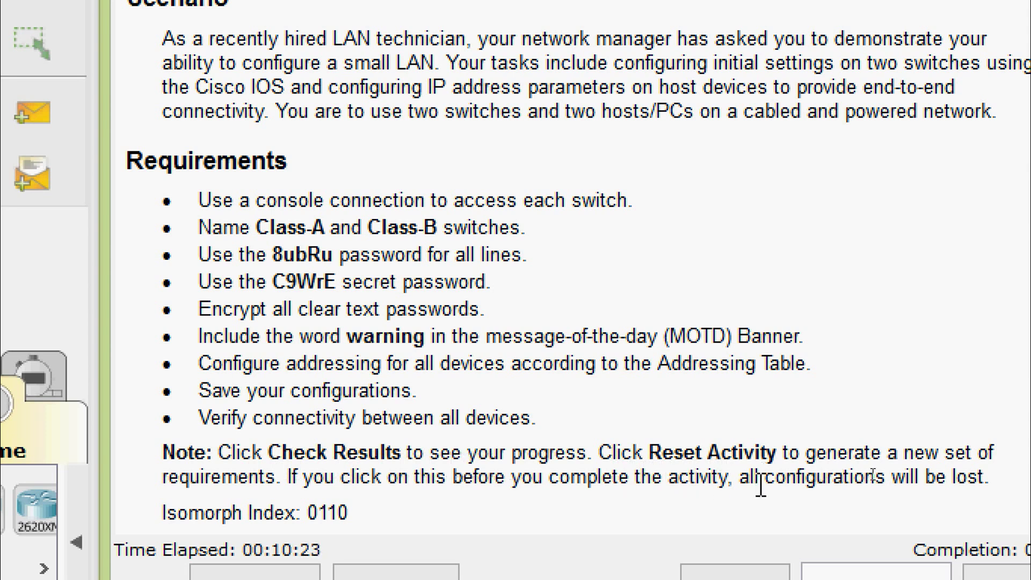
scroll(775, 484, "down", 1)
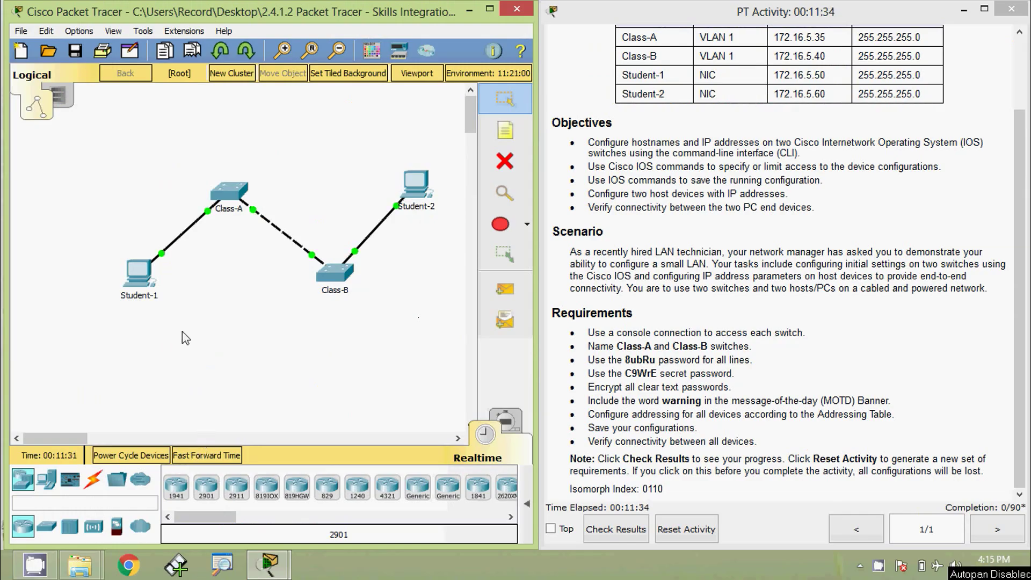
left_click(92, 479)
left_click(204, 500)
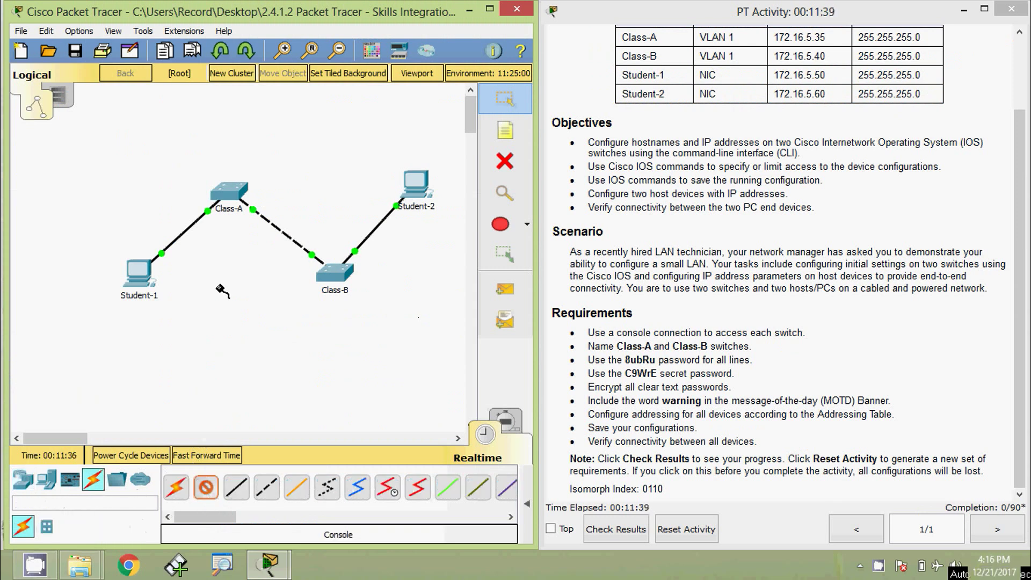
left_click(228, 192)
left_click(253, 12)
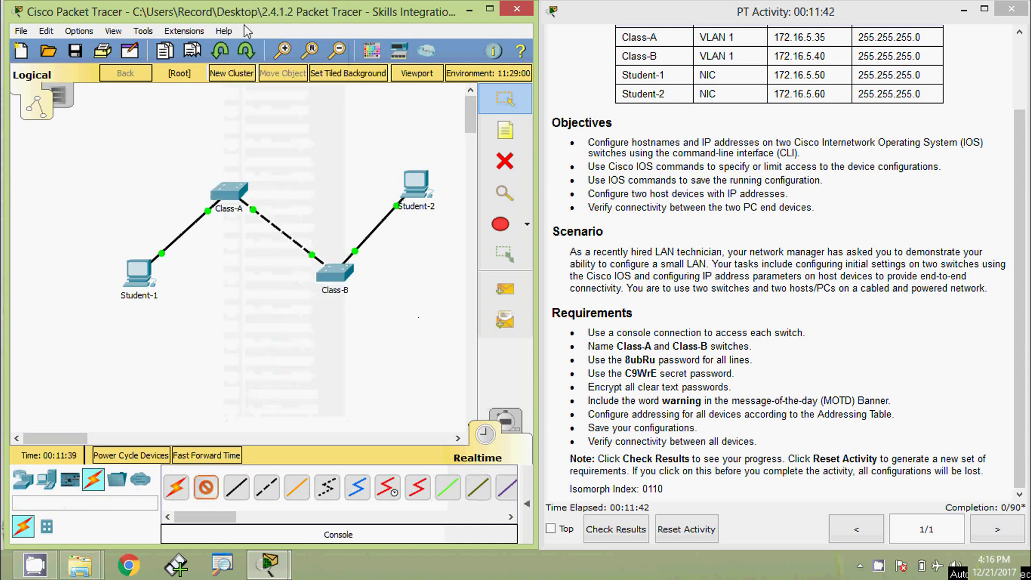
left_click(144, 274)
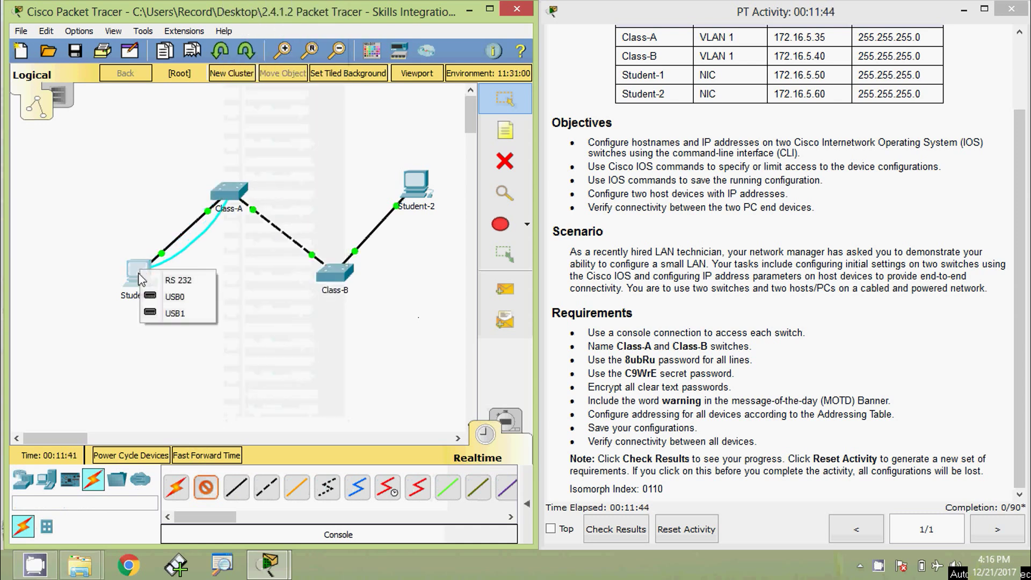
left_click(178, 280)
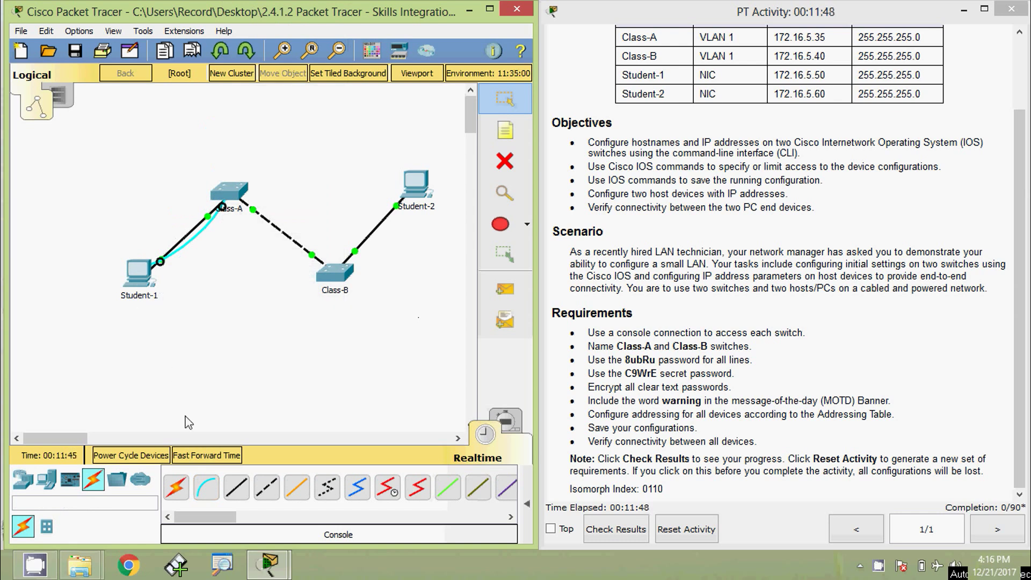
- Connect a second console cable from Class-B's Console port to Student-2's RS 232 port
left_click(206, 487)
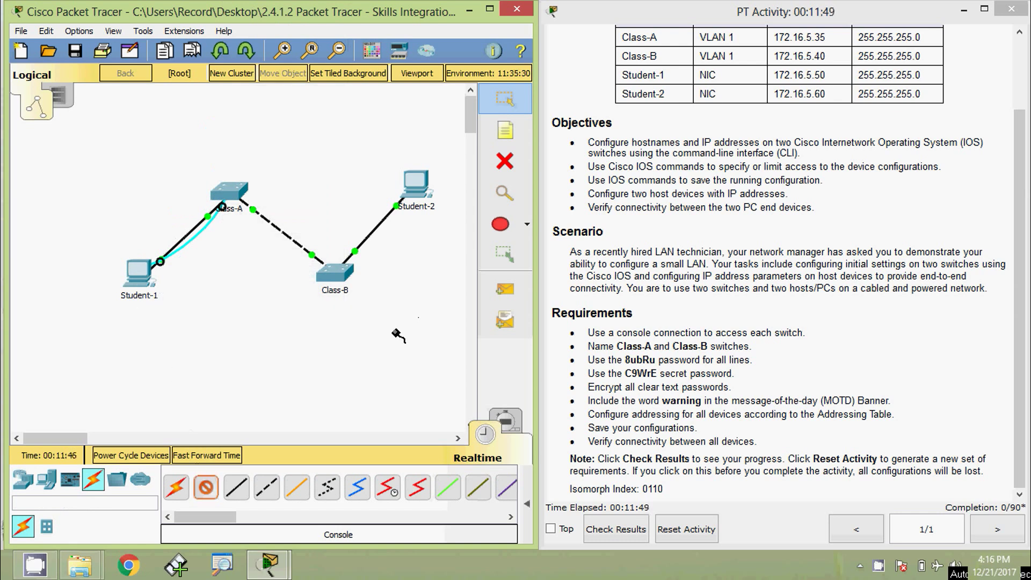
left_click(334, 273)
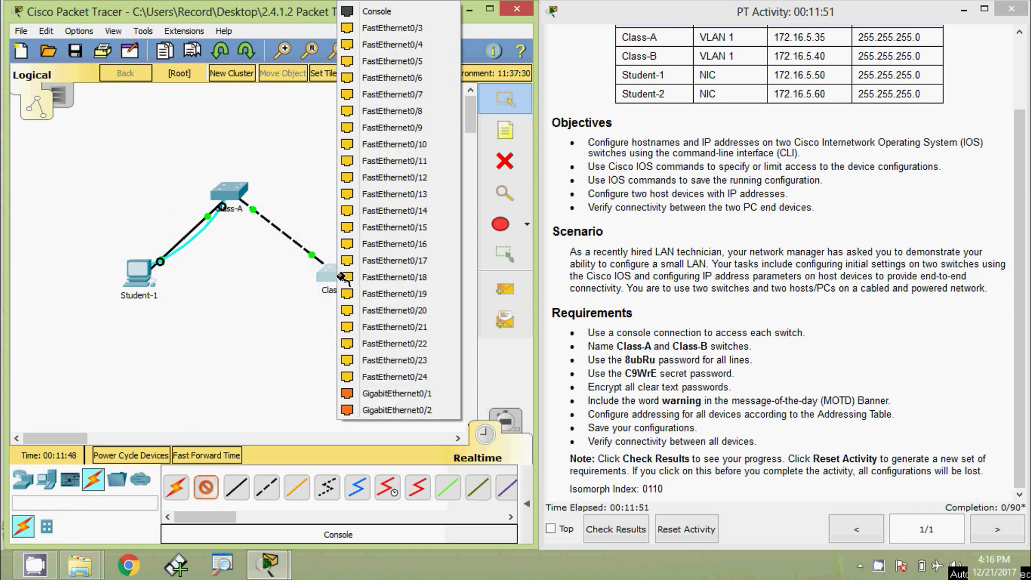
left_click(377, 11)
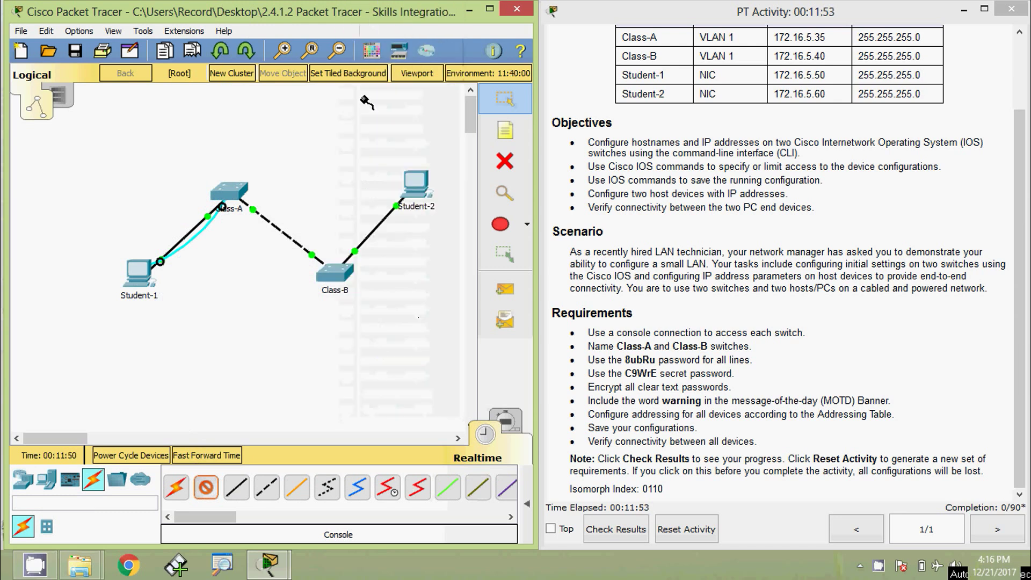
left_click(421, 185)
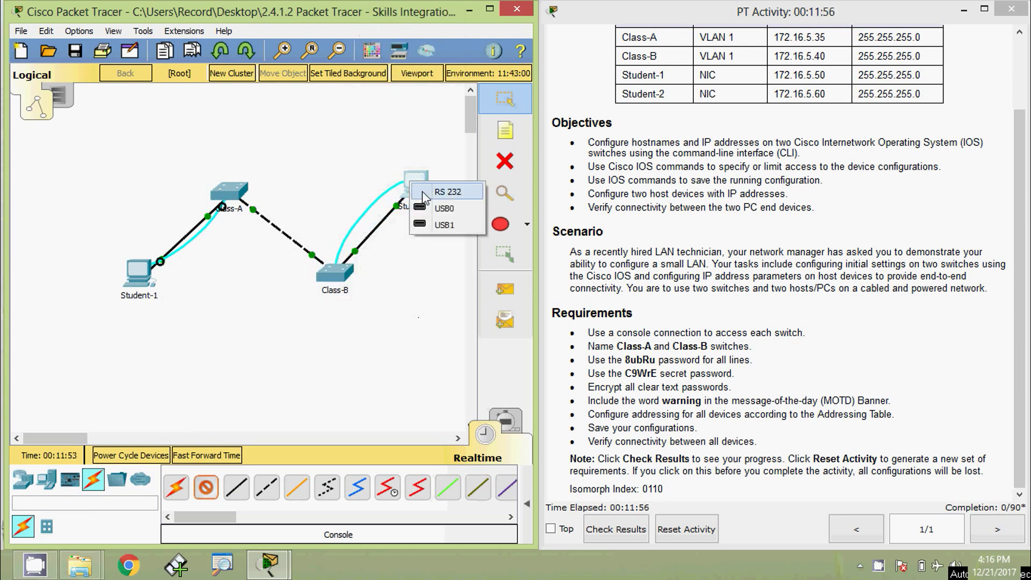
left_click(425, 191)
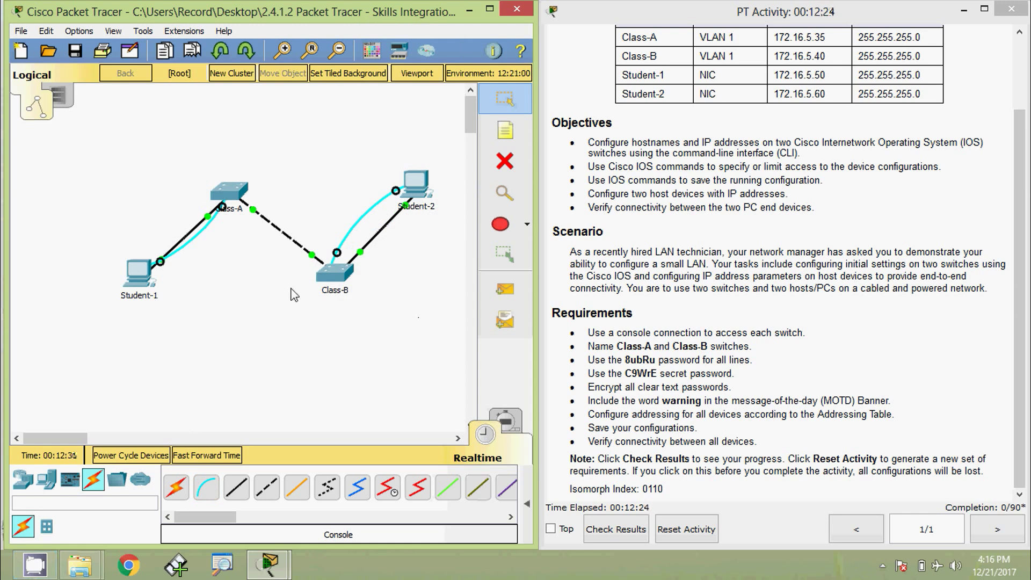
- Open Student-1's Desktop Terminal and connect with the default settings
left_click(138, 277)
left_click(312, 99)
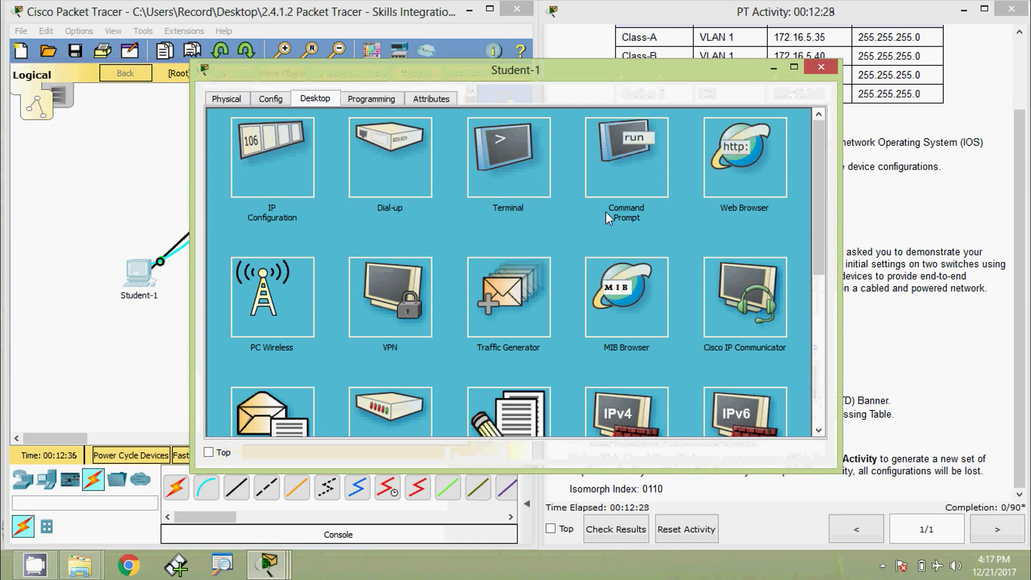
left_click(537, 172)
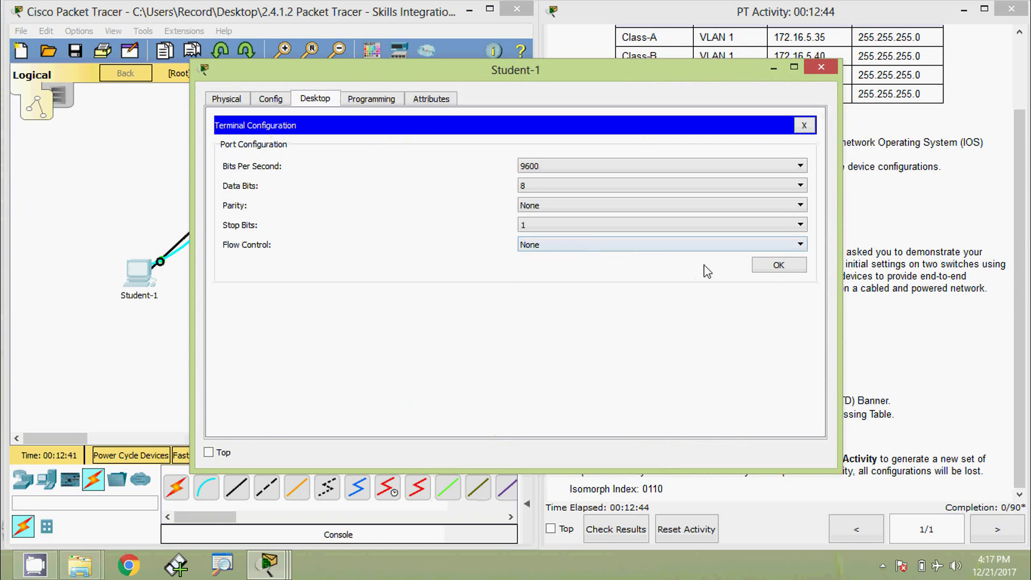
left_click(779, 265)
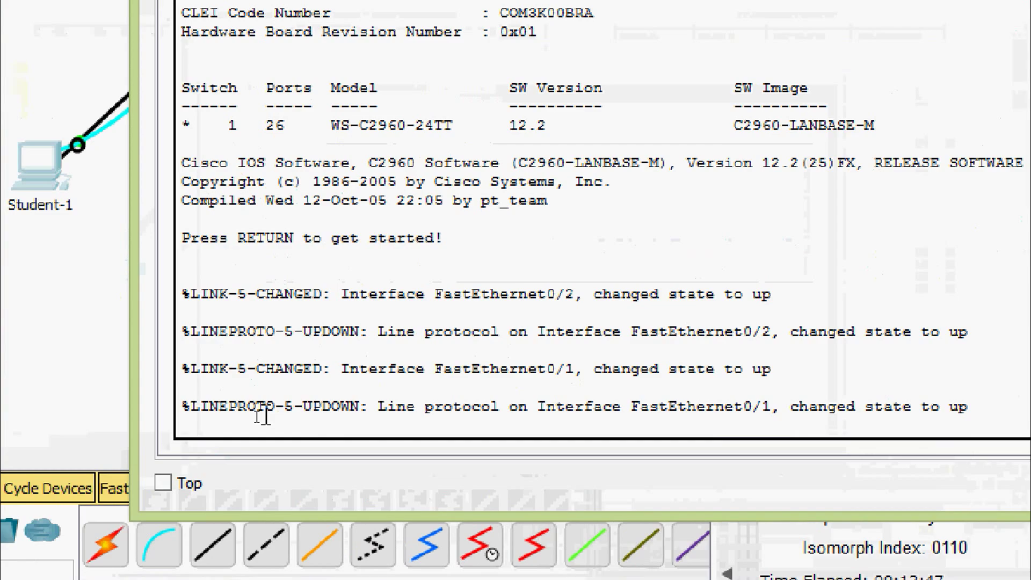
- Enter privileged mode with enable, then global configuration with configure terminal
key("Return")
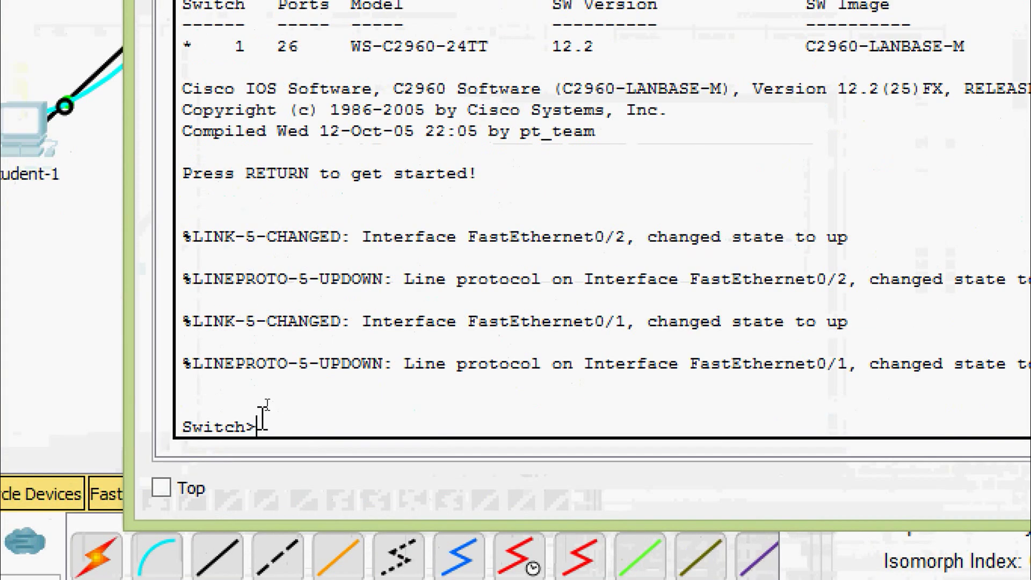
type("ena")
key("Tab")
key("Return")
type("conf")
key("Tab")
type("t")
key("Tab")
key("Return")
key("Return")
type("ho")
key("Tab")
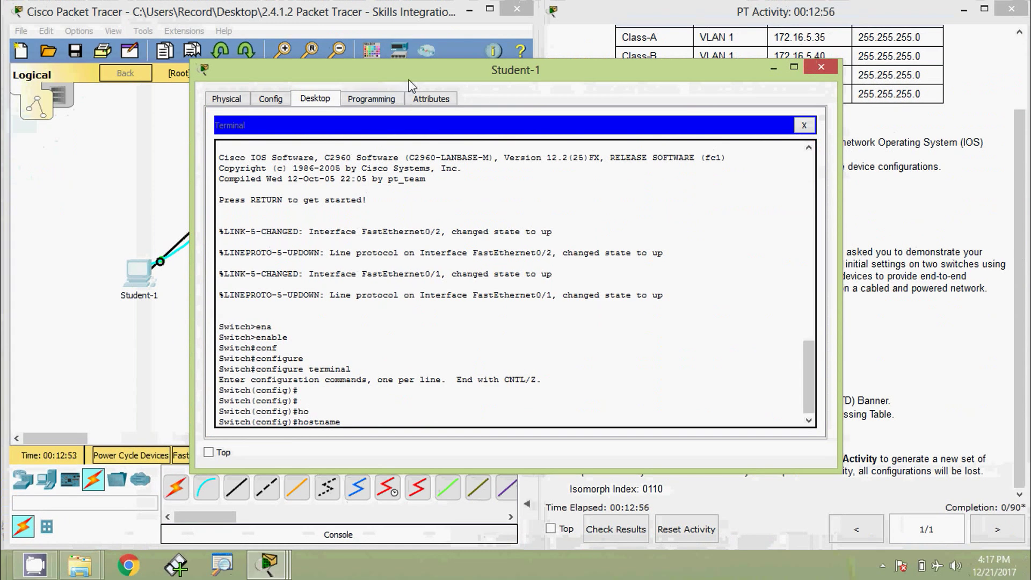
- Set the switch hostname to Class-A
left_click_drag(402, 78, 224, 176)
left_click_drag(333, 163, 514, 75)
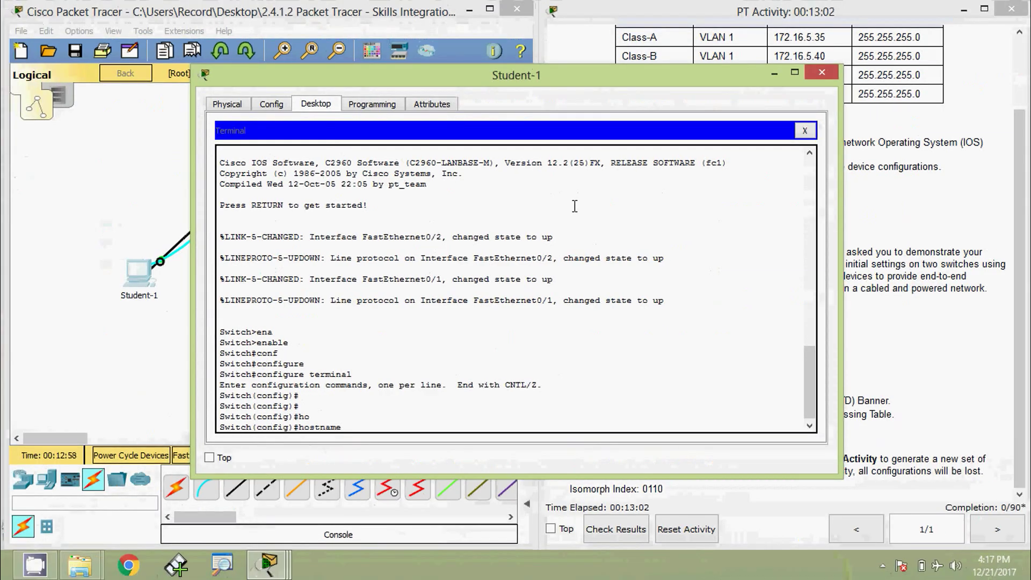
left_click_drag(602, 87, 575, 76)
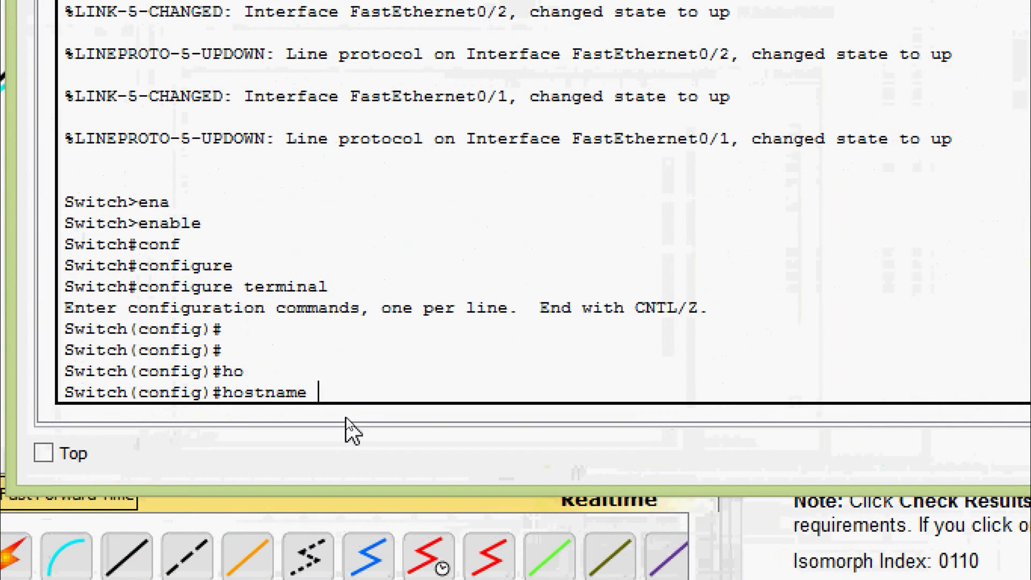
type("Class-A")
key("Return")
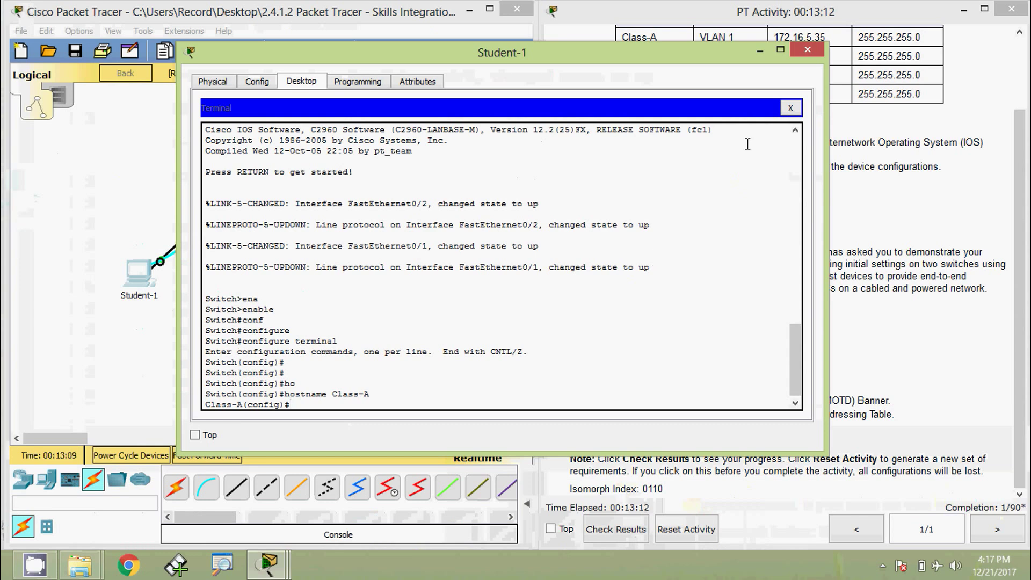
- Close Student-1's window and open Student-2's Desktop Terminal with default settings
left_click(808, 52)
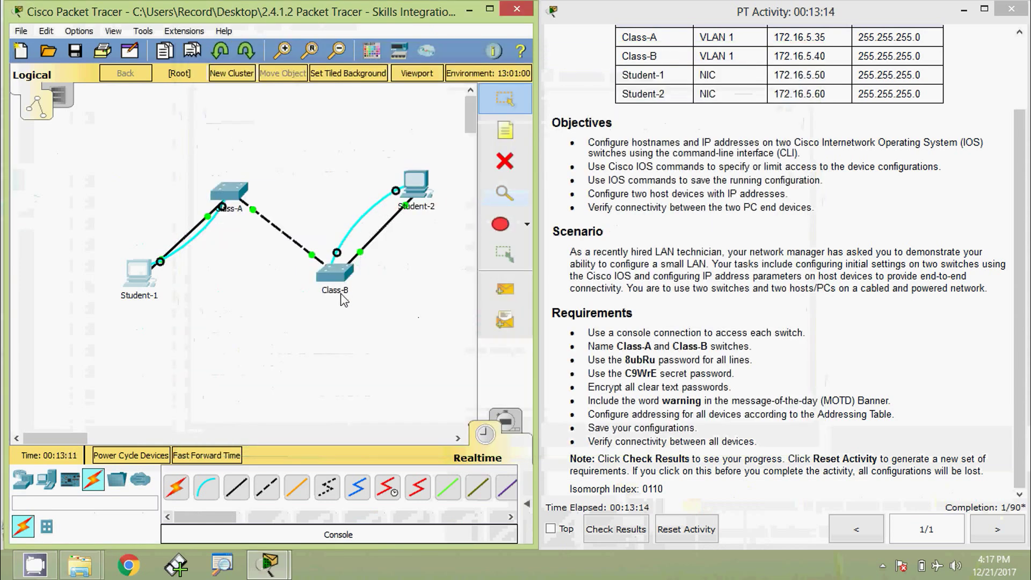
left_click(422, 186)
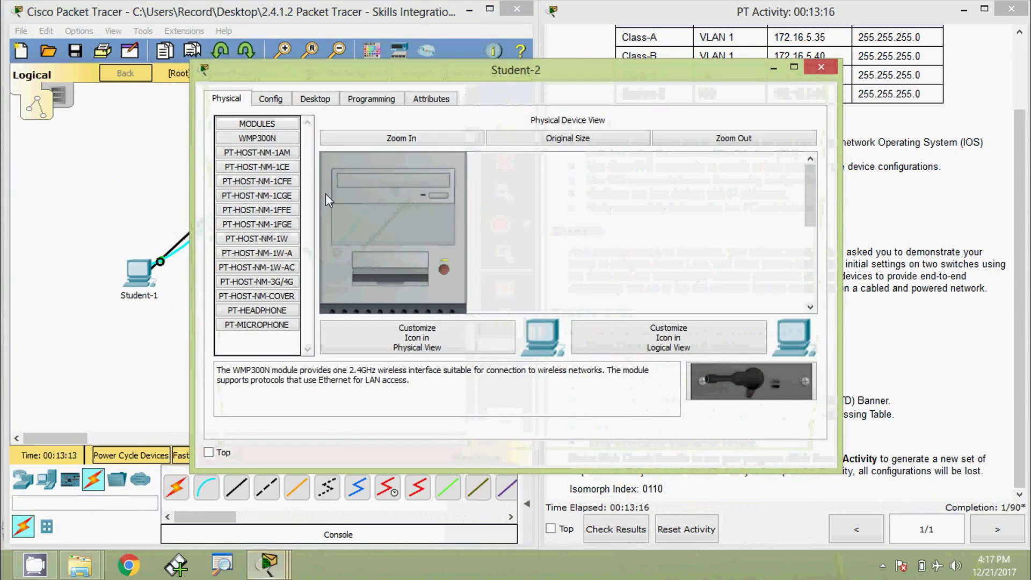
left_click(323, 102)
left_click(524, 151)
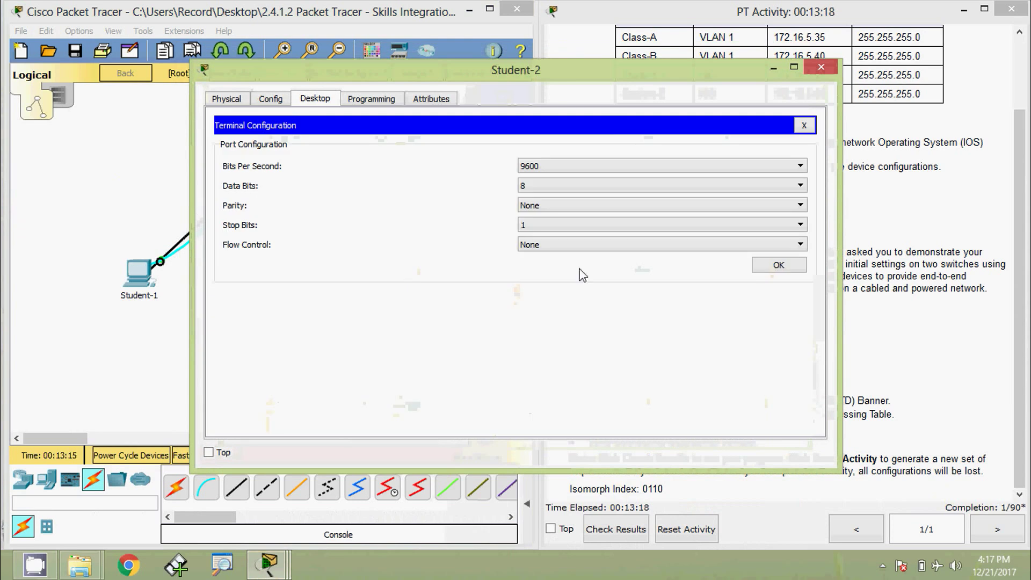
left_click(770, 271)
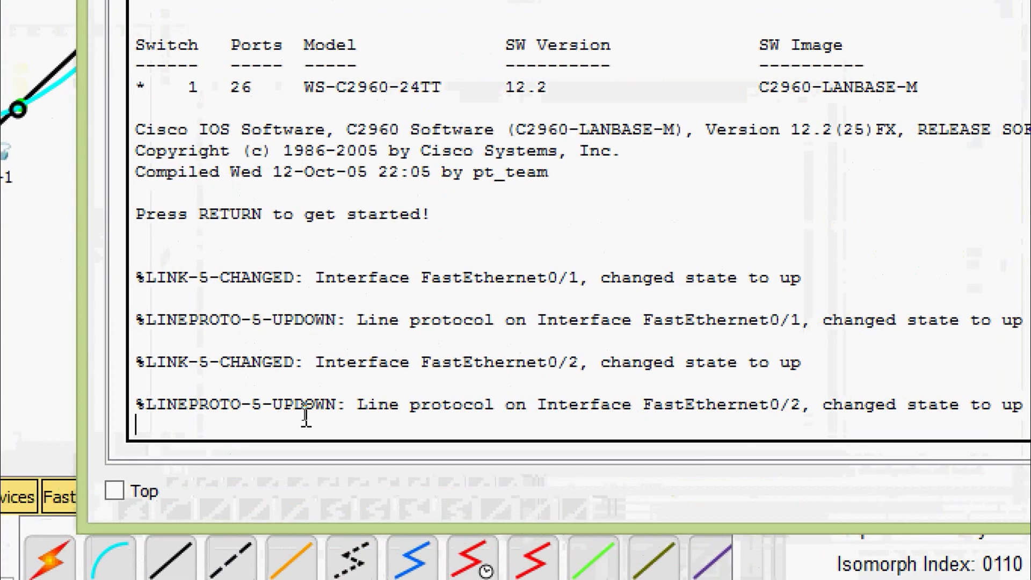
- Enter privileged mode and global configuration mode on the second switch
key("Return")
type("ena")
key("Tab")
key("Return")
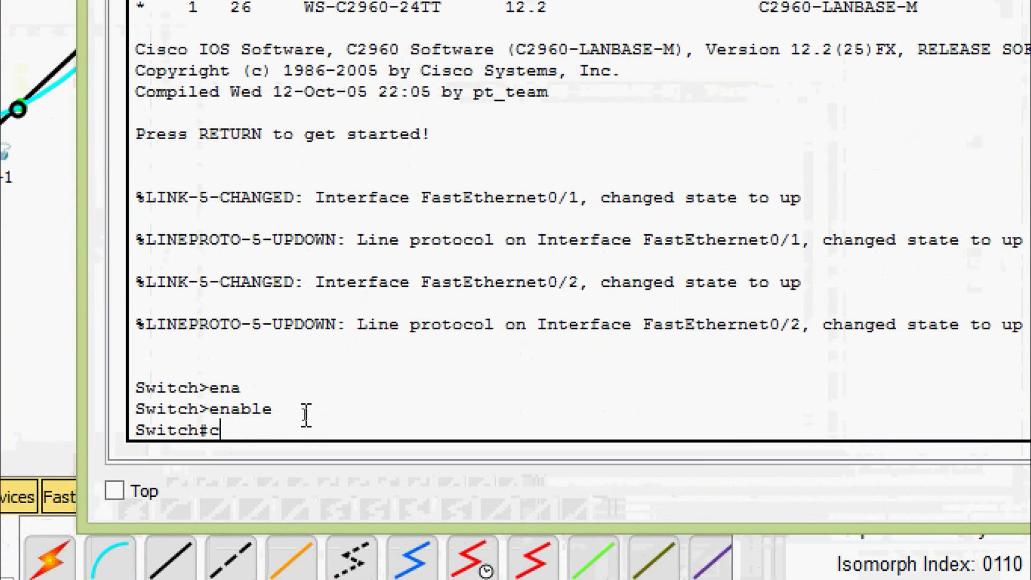
type("conf")
key("Tab")
type("t")
key("Tab")
key("Return")
key("Return")
- Set the second switch's hostname to Class-B
type("j")
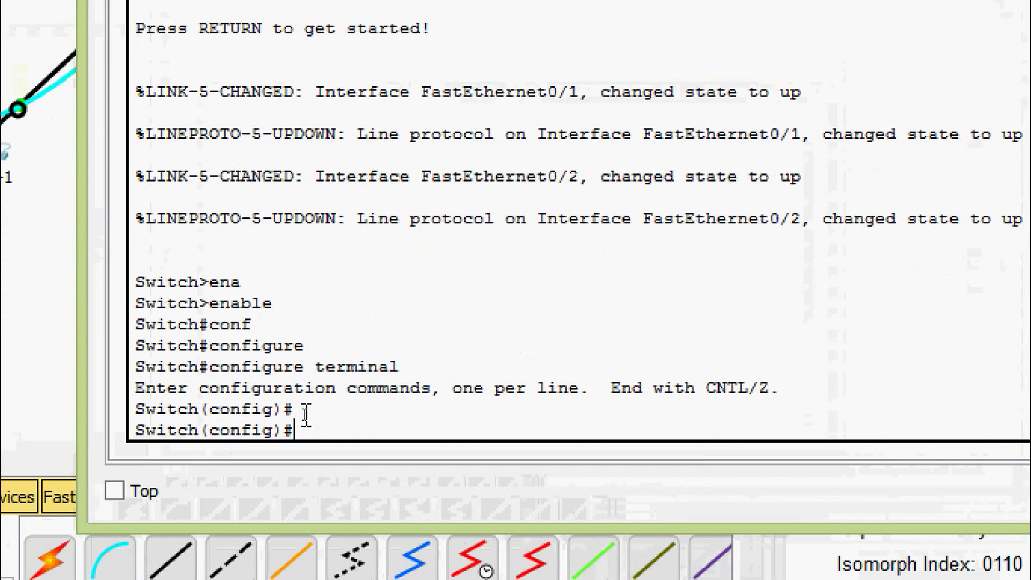
type("ho")
key("Tab")
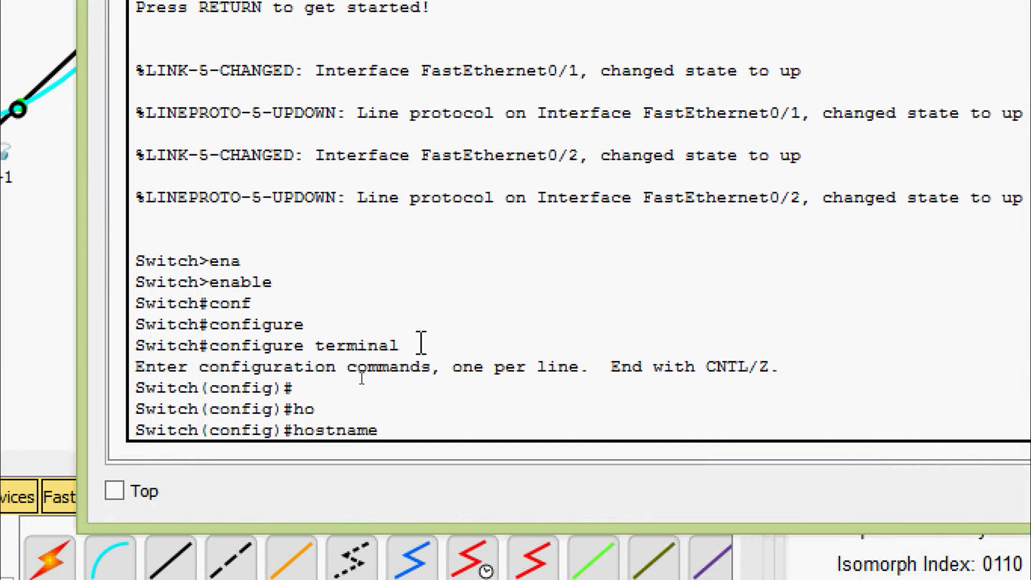
type("Class-B")
key("Return")
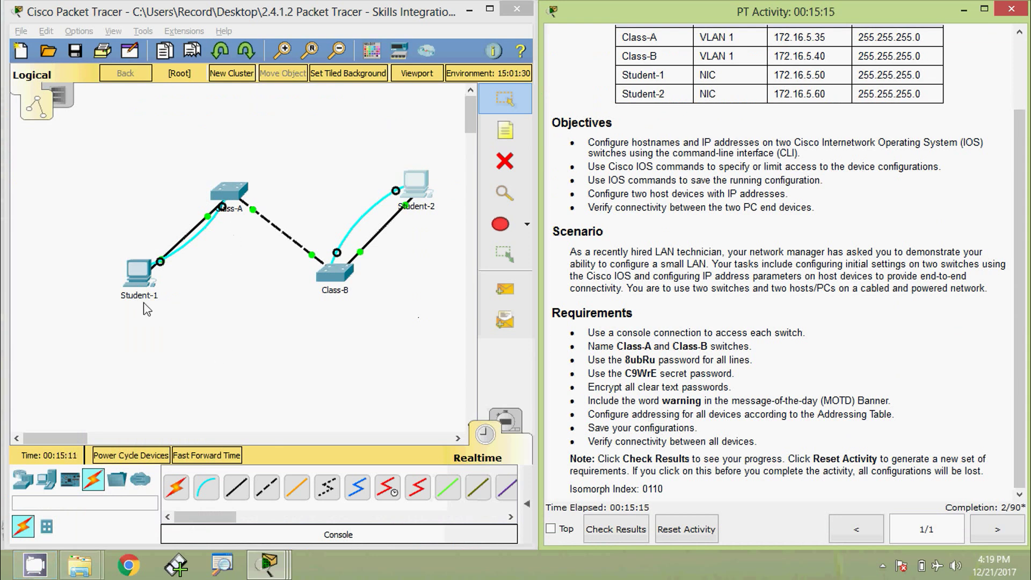
- Copy the required line password from the activity instructions and return to Student-1's terminal
left_click(139, 273)
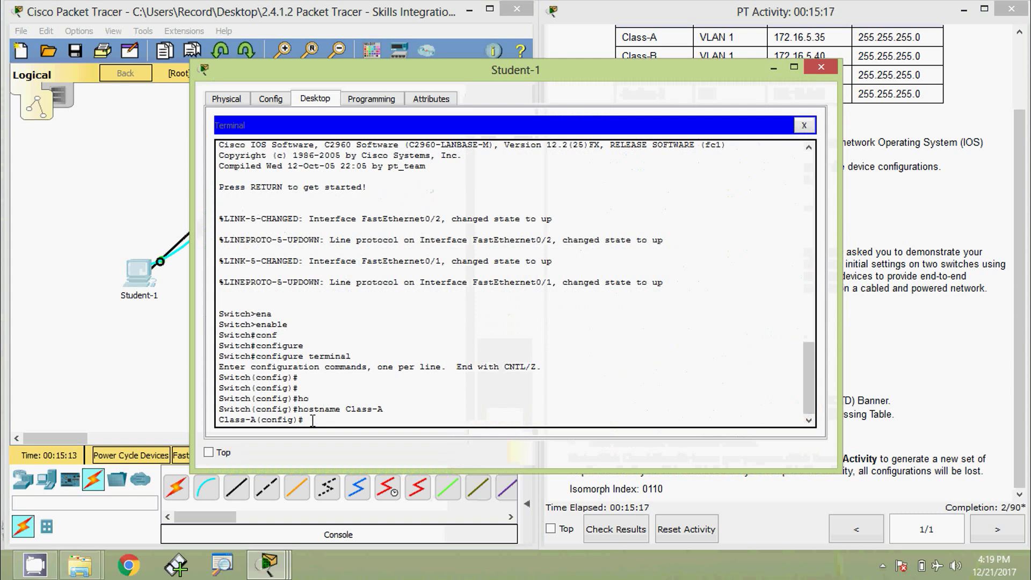
left_click_drag(371, 70, 476, 26)
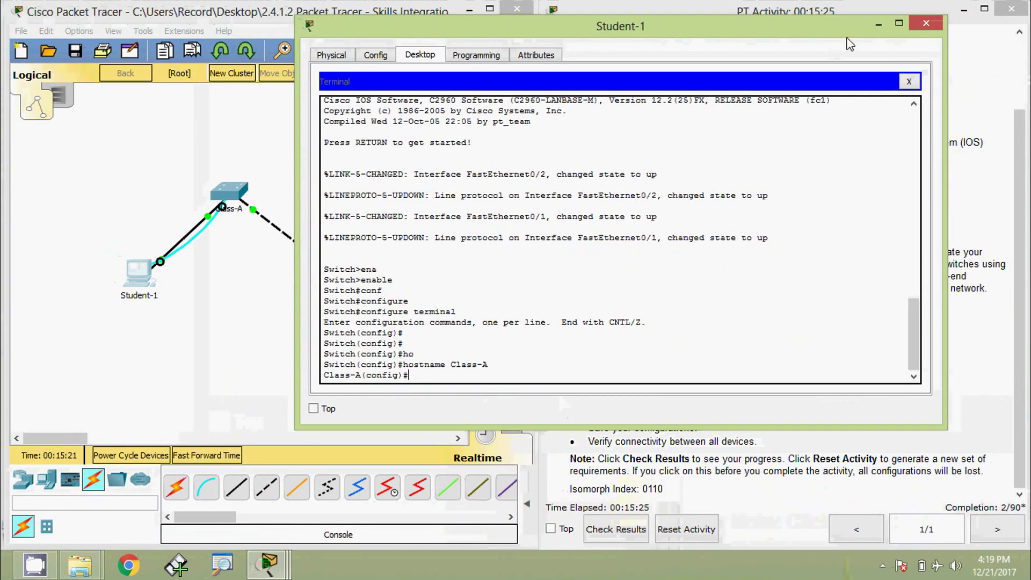
left_click(879, 24)
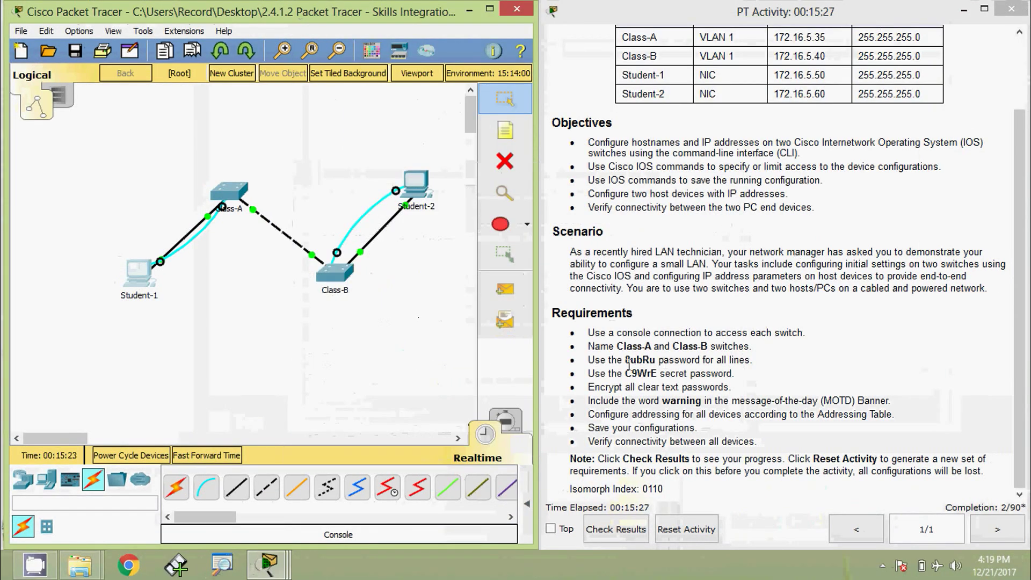
left_click_drag(627, 365, 654, 359)
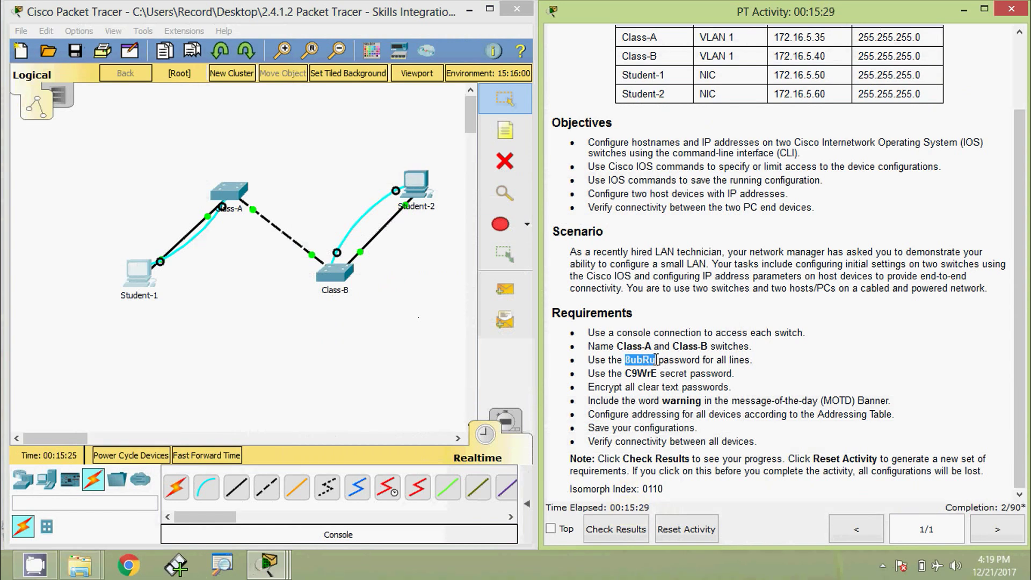
left_click(141, 277)
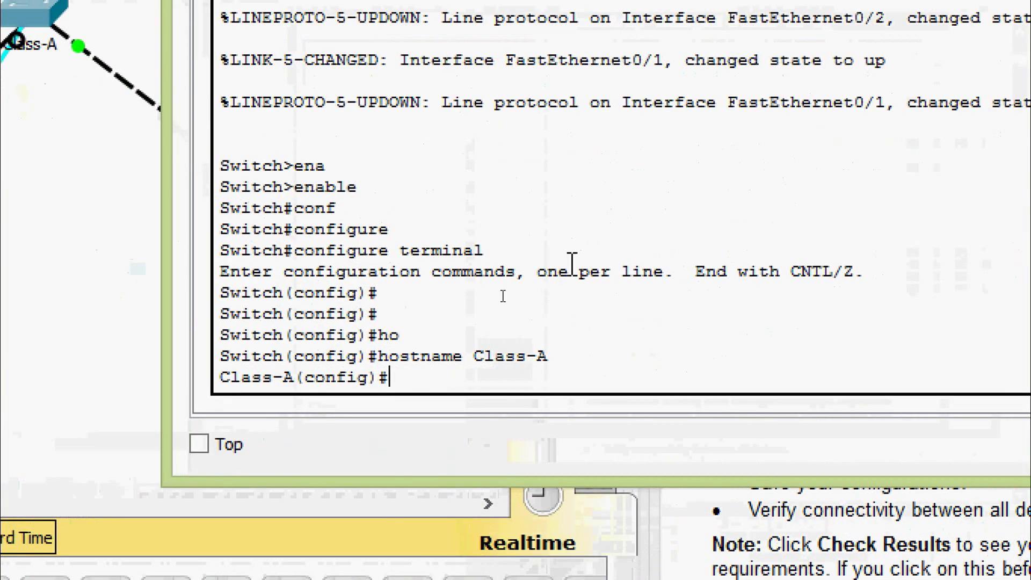
- On Class-A, give line console 0 the required password with login enabled
type("line c")
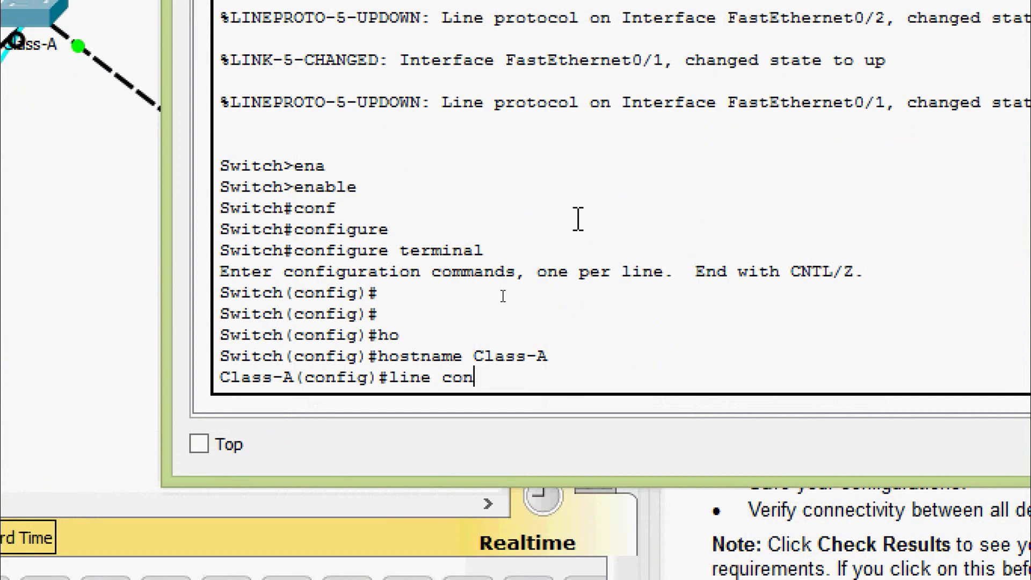
type("on")
key("Tab")
type("0")
key("Return")
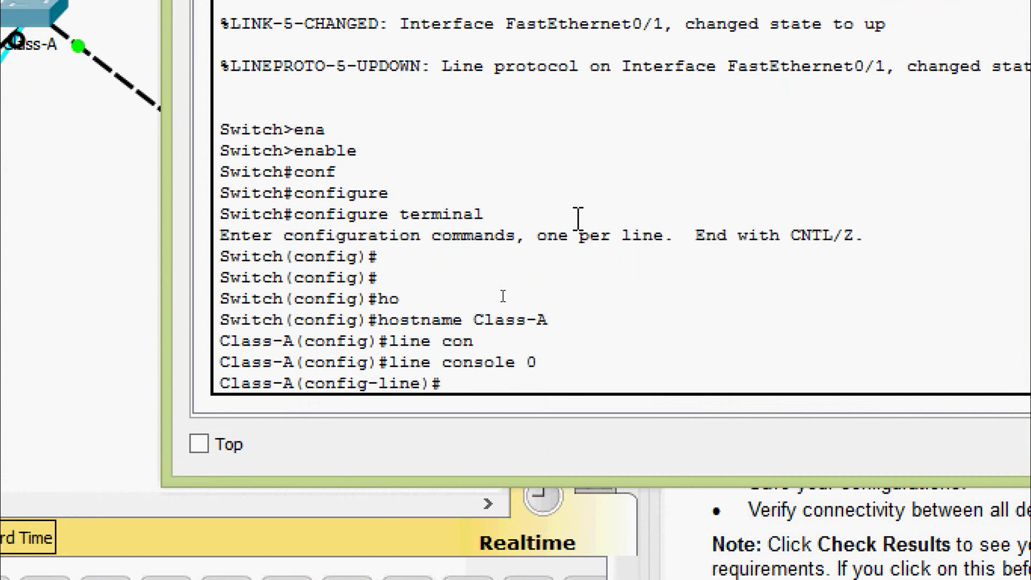
type("pas")
key("Tab")
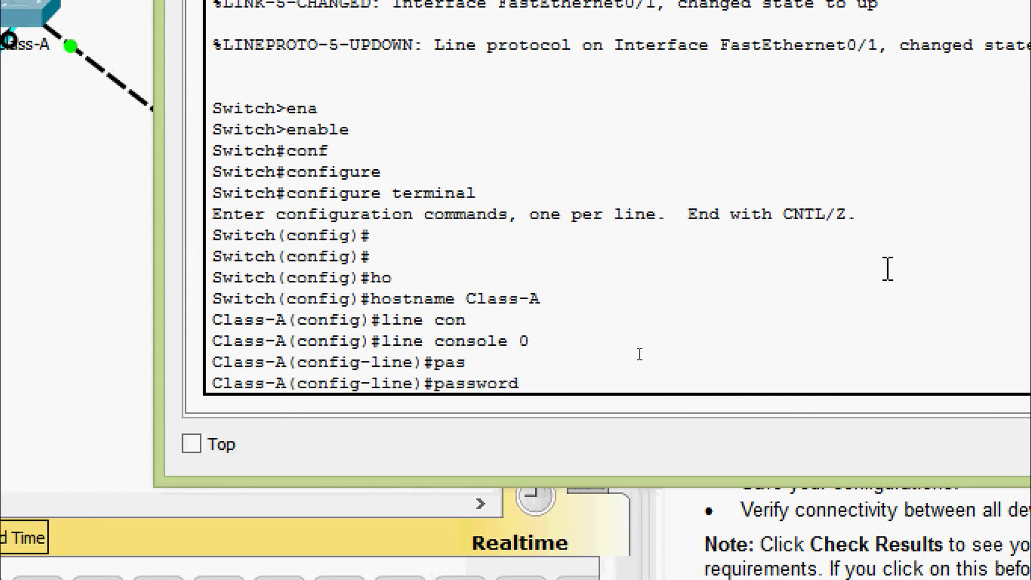
right_click(651, 382)
left_click(689, 432)
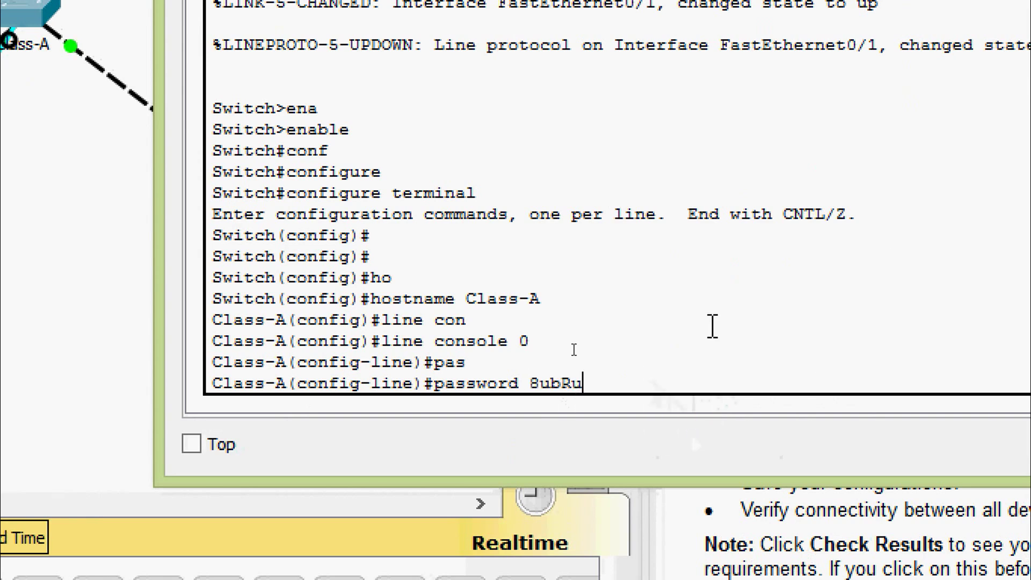
key("Return")
type("login")
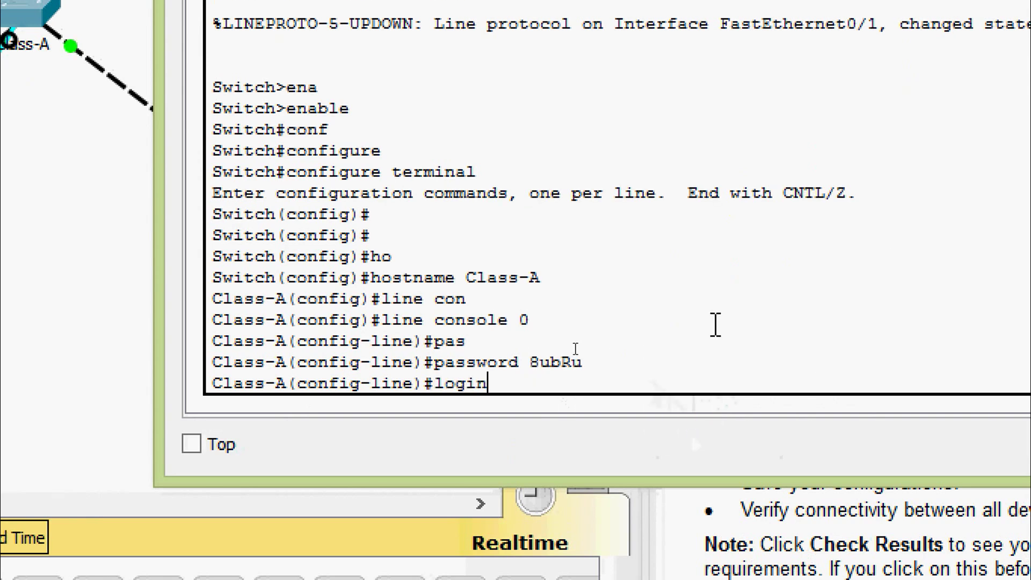
key("Return")
key("Return")
key("Return")
type("exit")
key("Return")
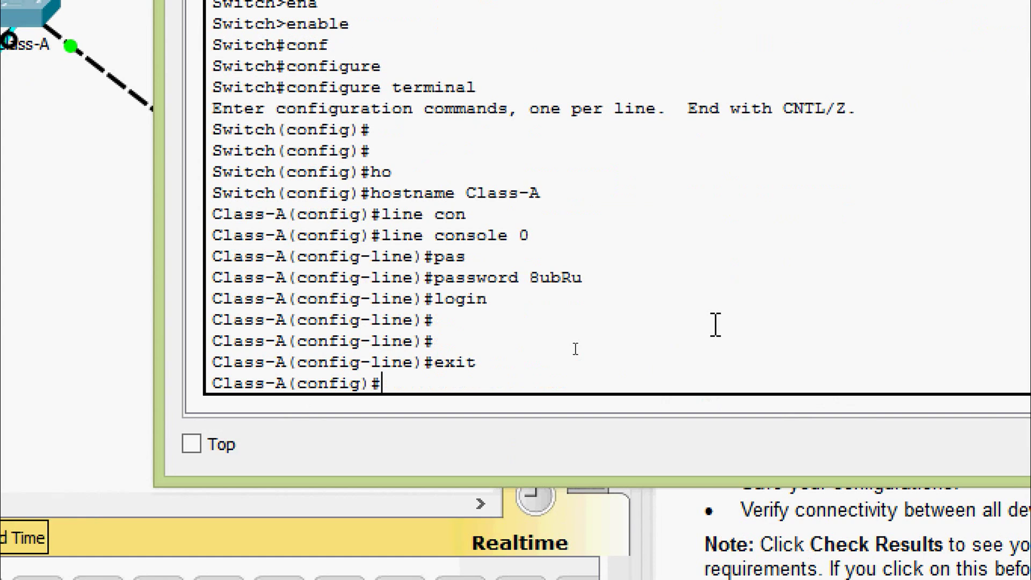
- On Class-A, give line vty 0 15 the same password with login, then exit configuration
type("line")
key("Tab")
type("vt")
key("Tab")
type("0 15")
key("Return")
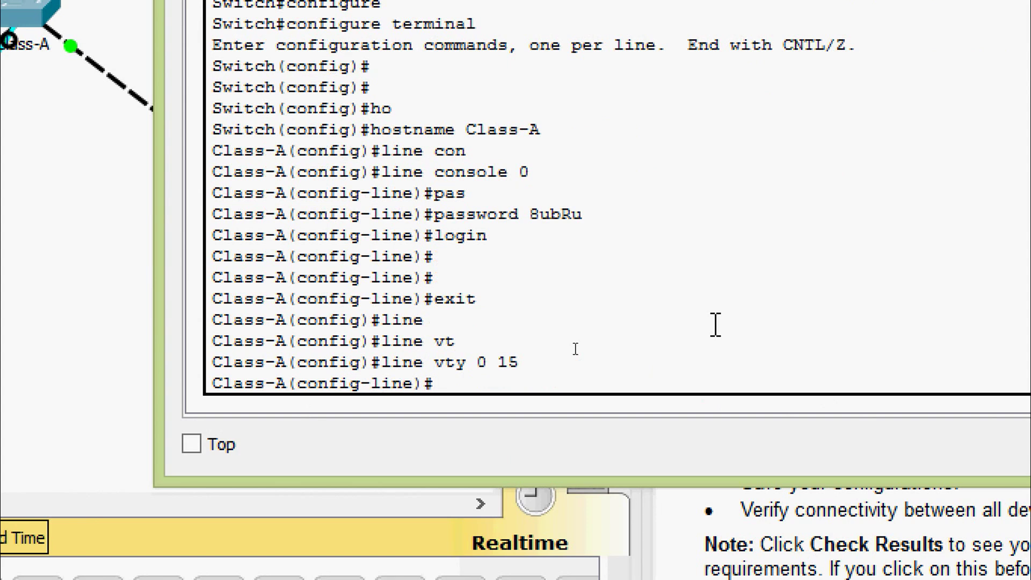
type("pas")
key("Tab")
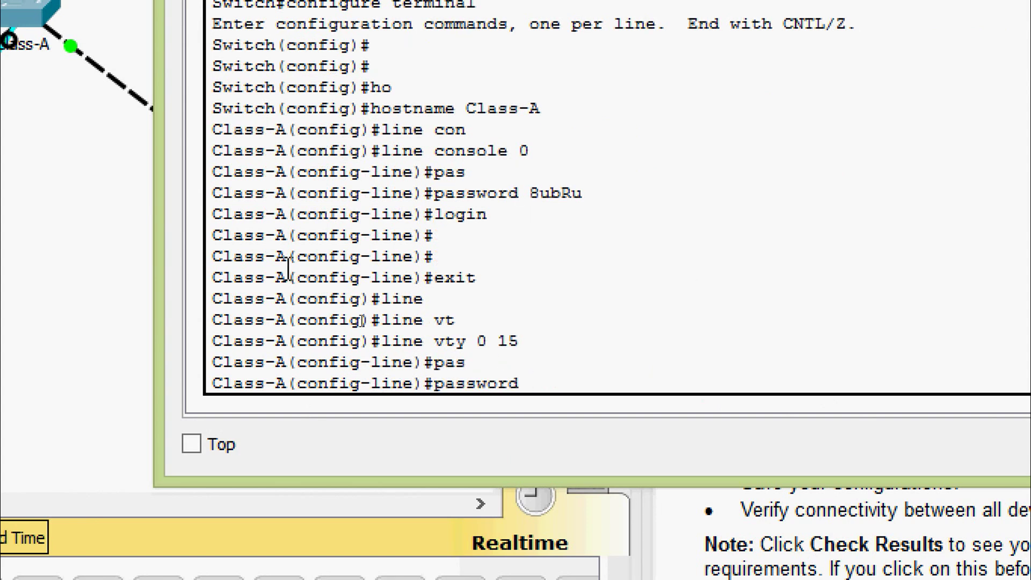
right_click(566, 379)
left_click(602, 430)
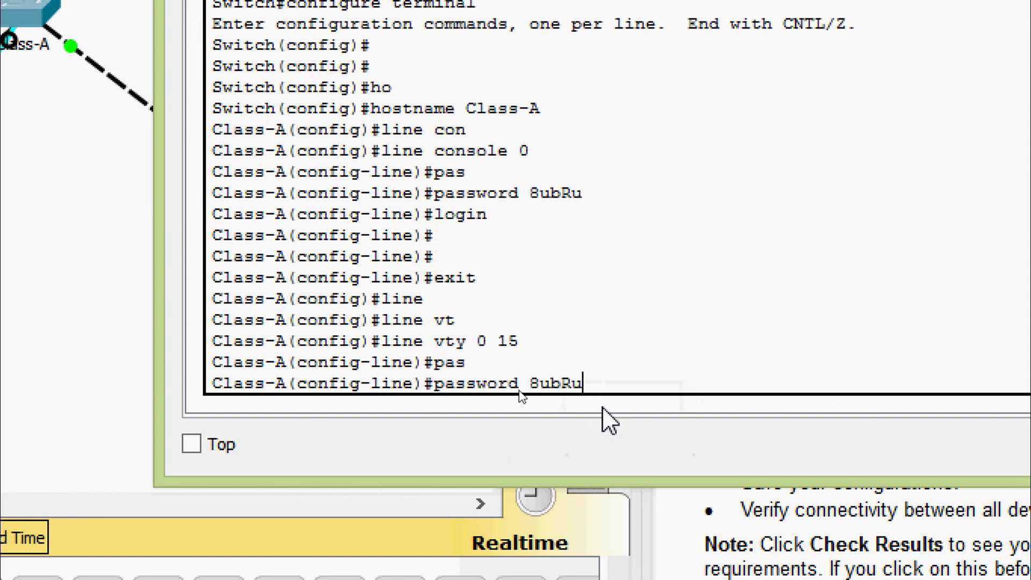
key("Return")
type("login")
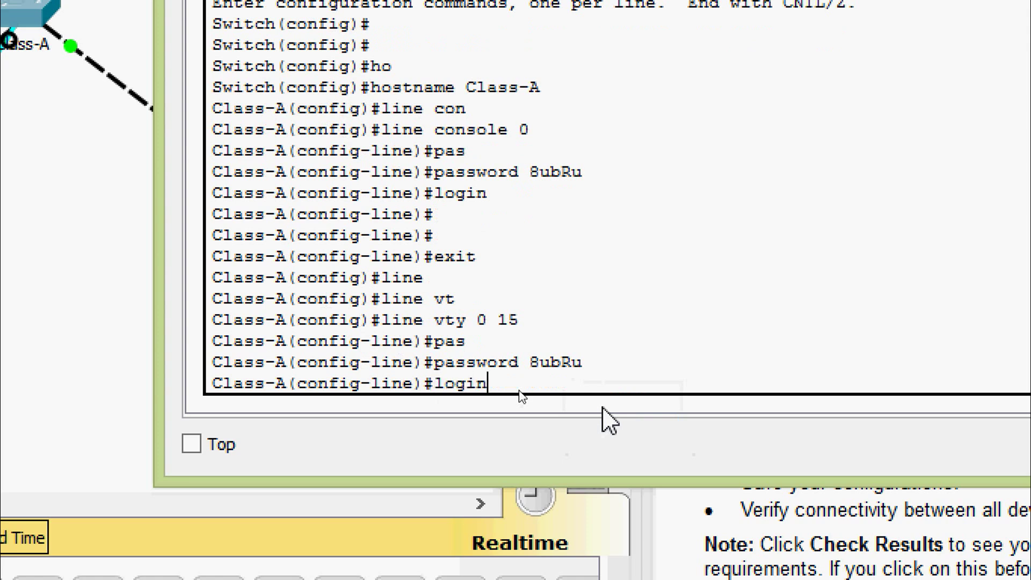
key("Return")
key("Return")
key("ctrl+z")
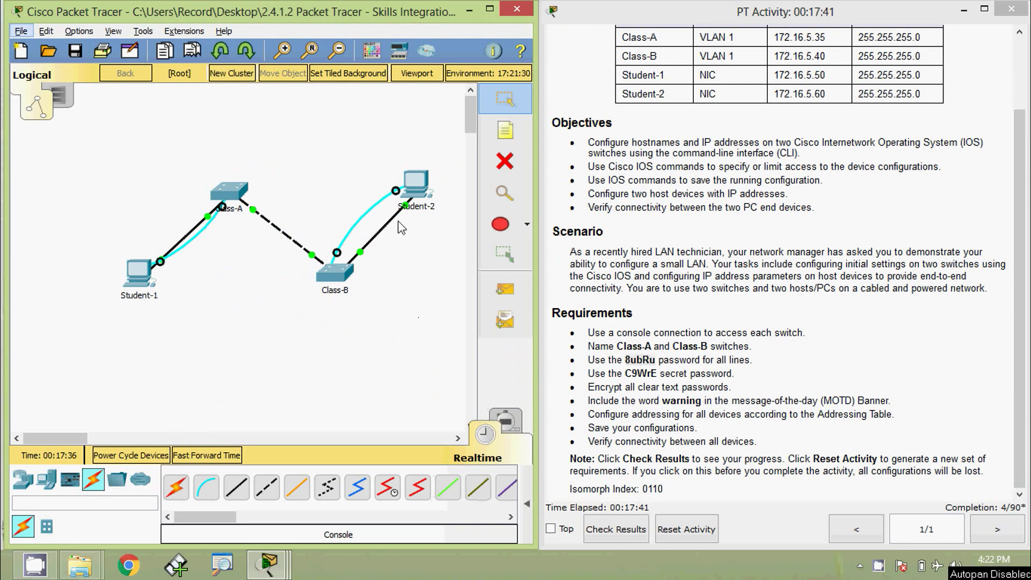
- Through Student-2, give Class-B's line console 0 the required password with login enabled
left_click(424, 188)
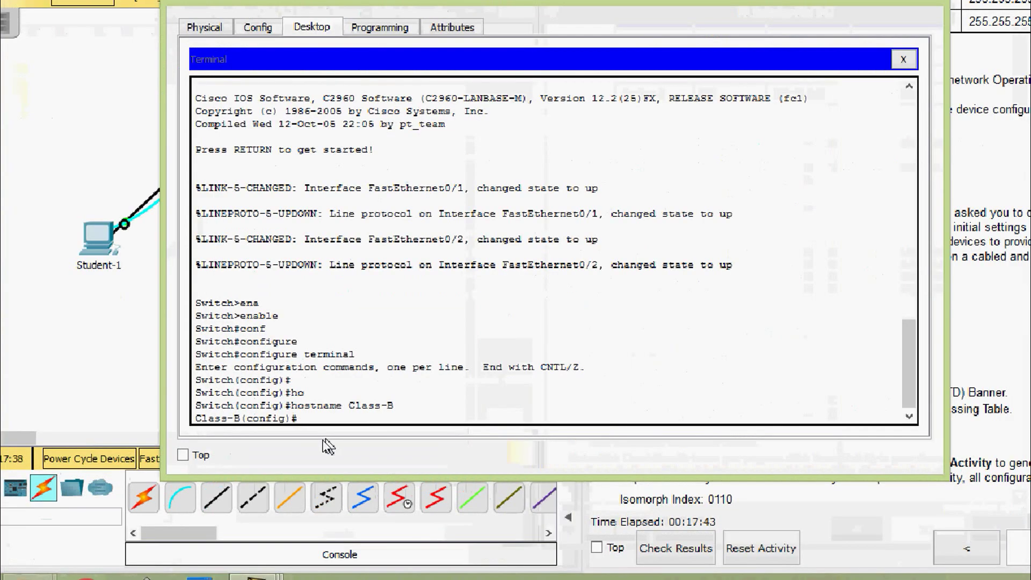
type("line")
key("Tab")
type("con")
key("Tab")
type("0")
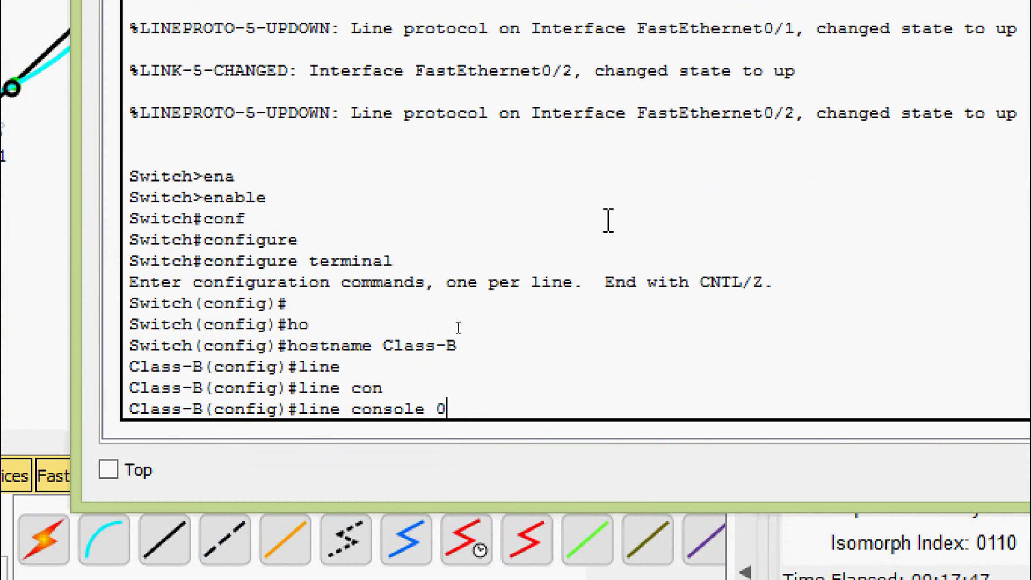
key("Return")
type("pas")
key("Tab")
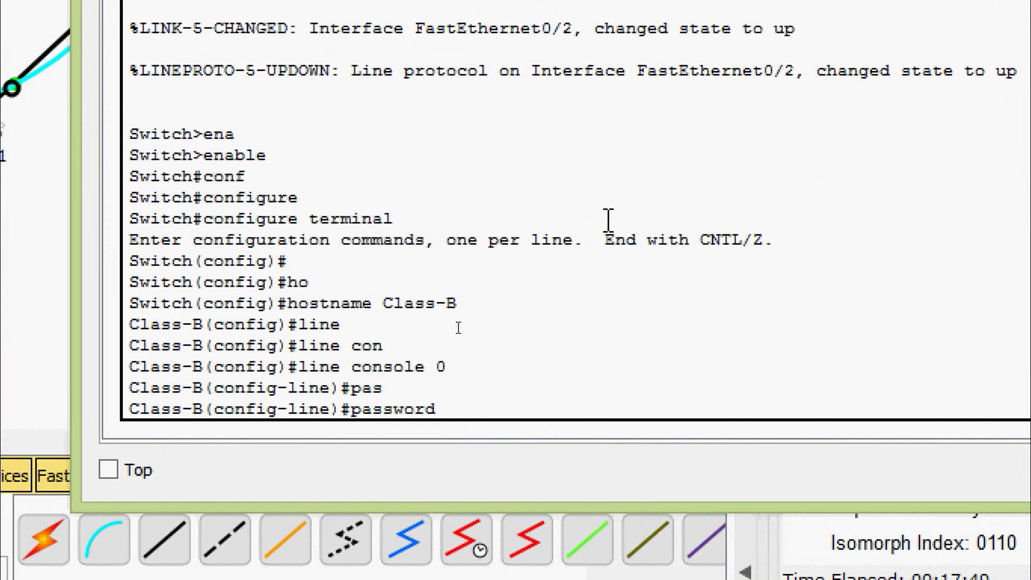
right_click(494, 400)
left_click(516, 451)
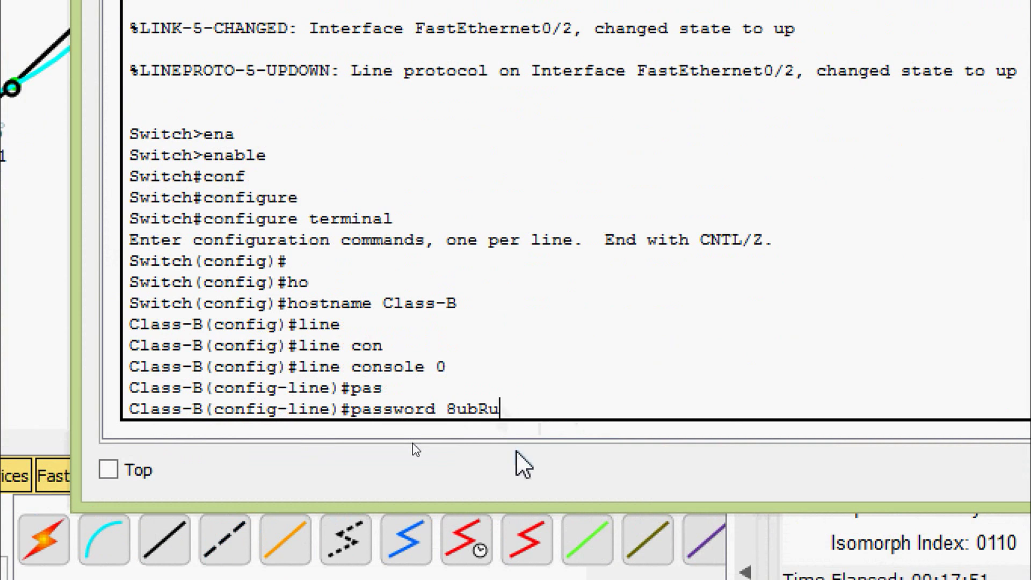
key("Return")
type("login")
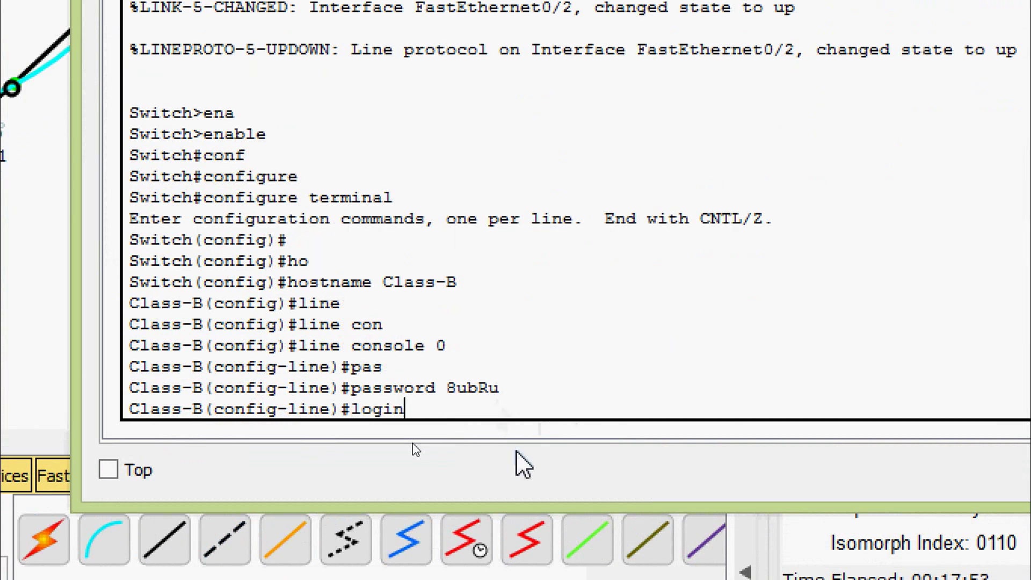
key("Return")
type("exit")
key("Return")
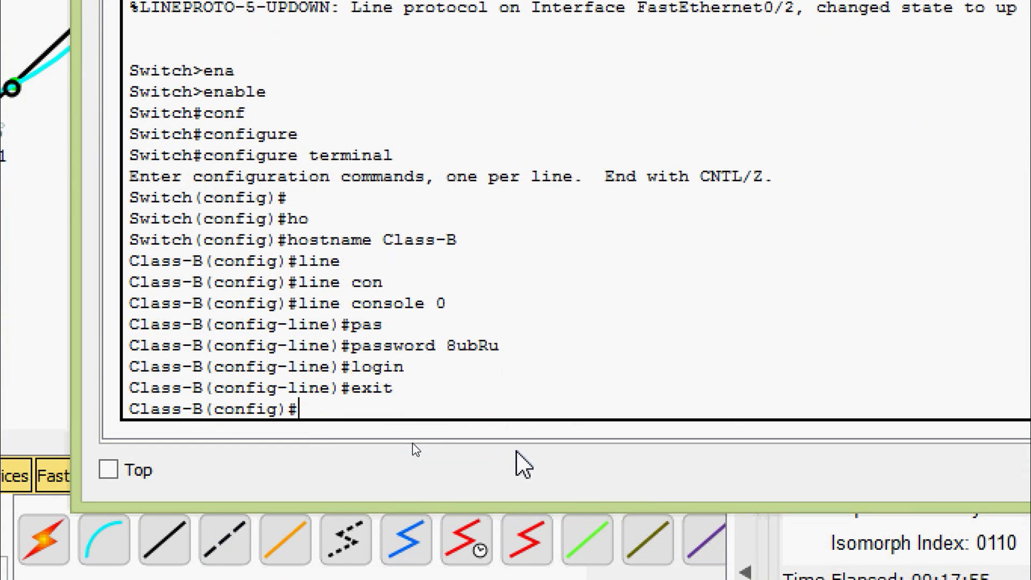
- Give Class-B's line vty 0 15 the same password with login, then exit configuration
type("line")
key("Tab")
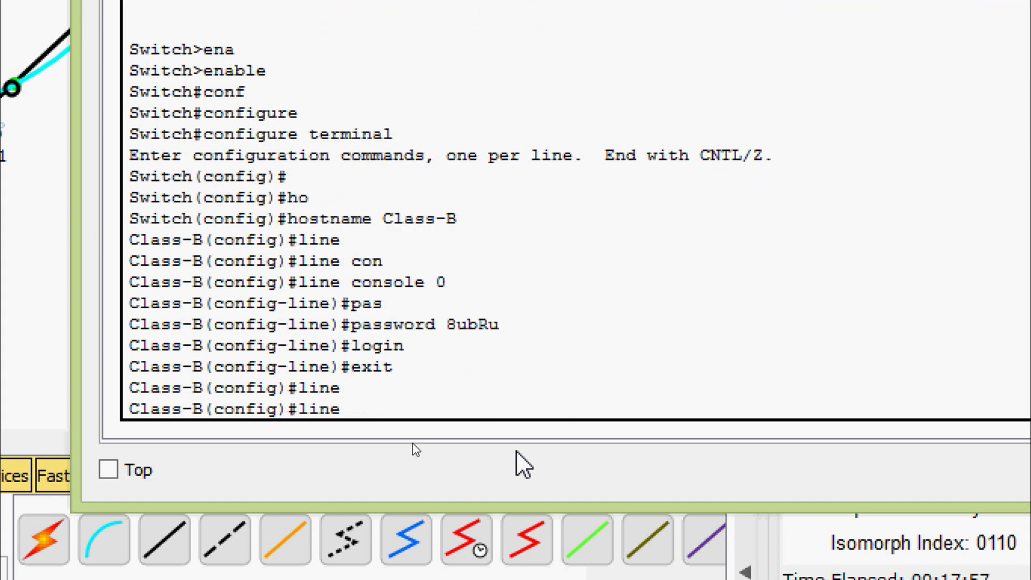
type("vt")
key("Tab")
type("0 15")
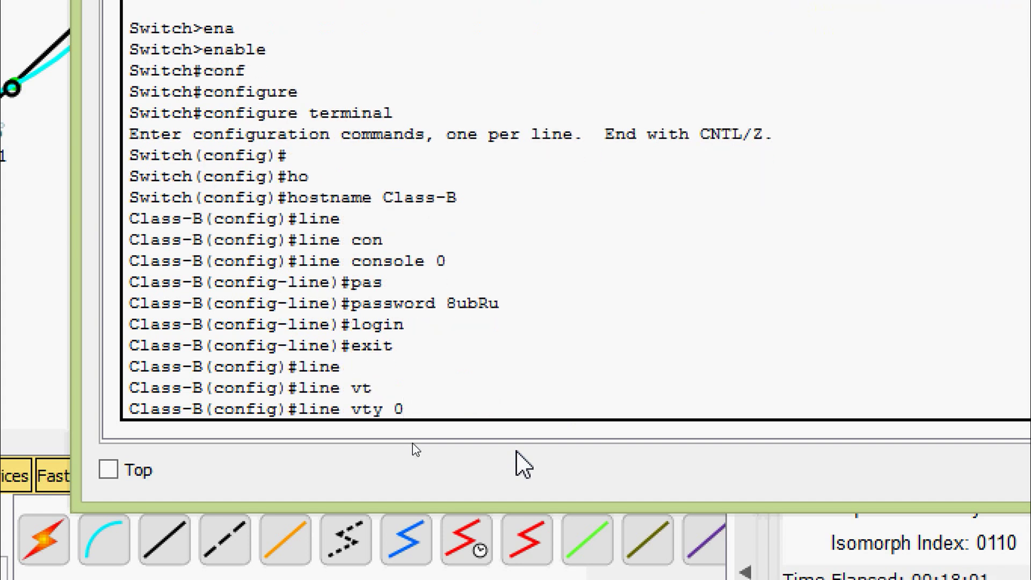
key("Return")
type("pas")
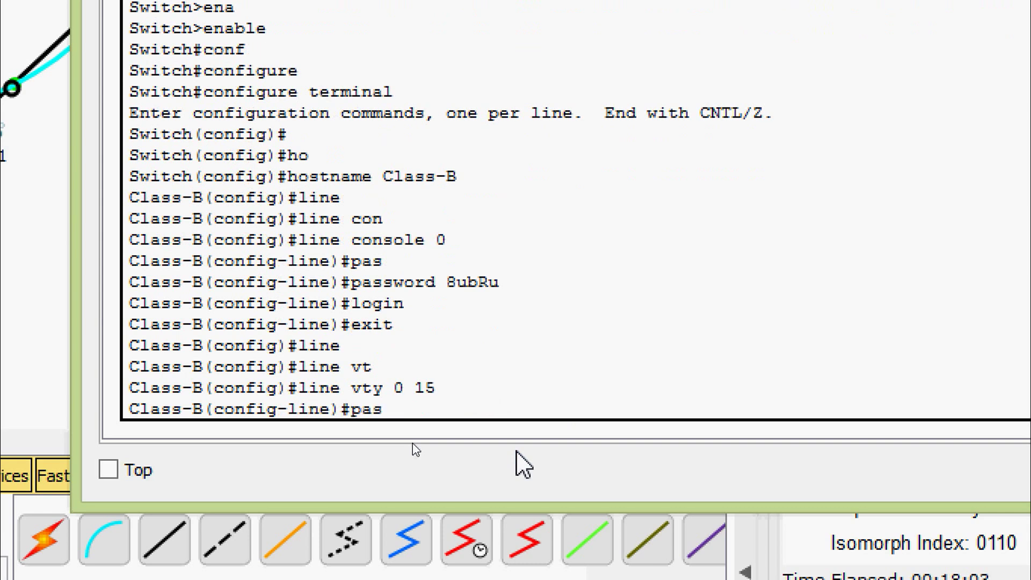
key("Tab")
right_click(540, 404)
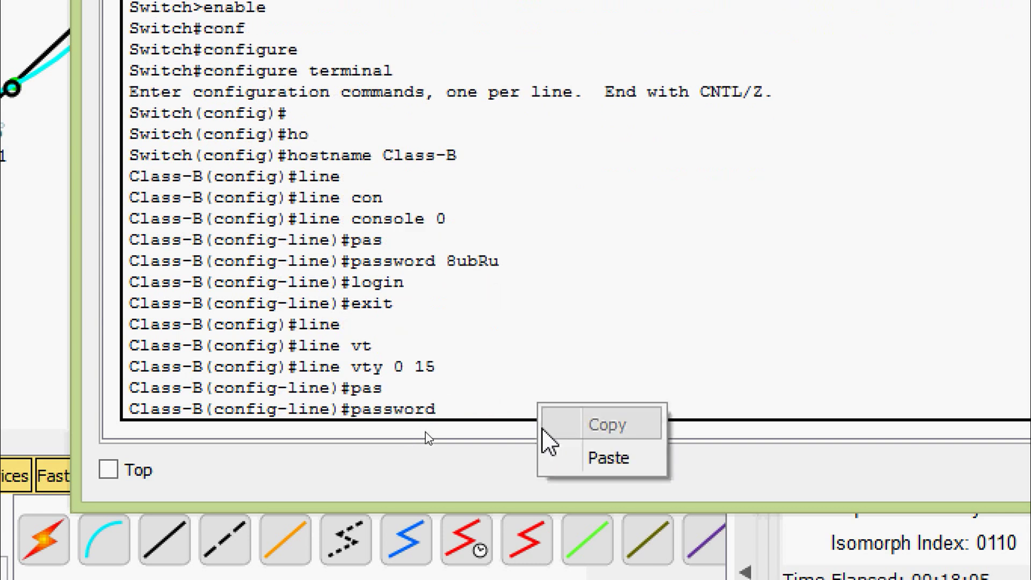
left_click(551, 455)
key("Return")
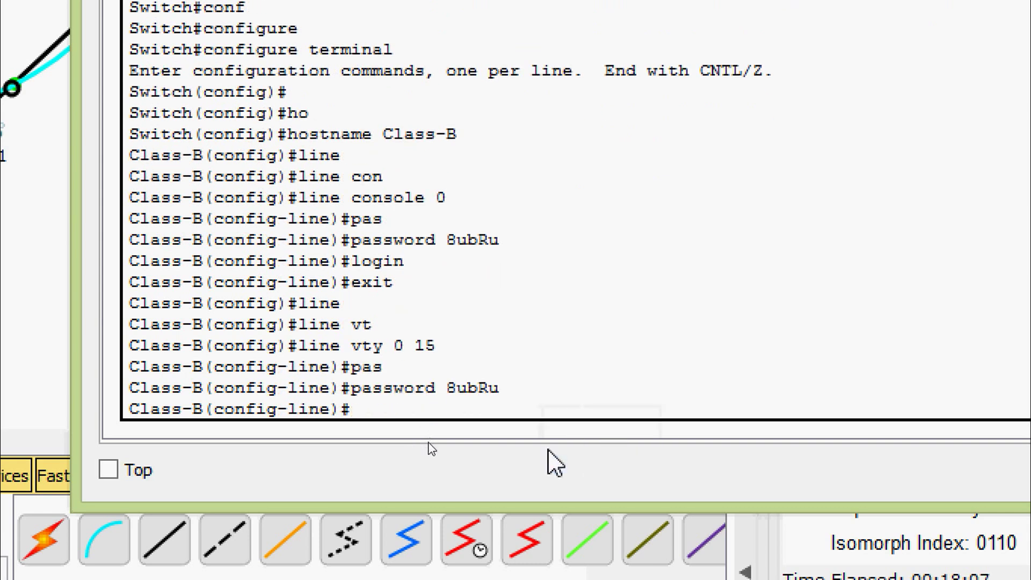
type("login")
key("Return")
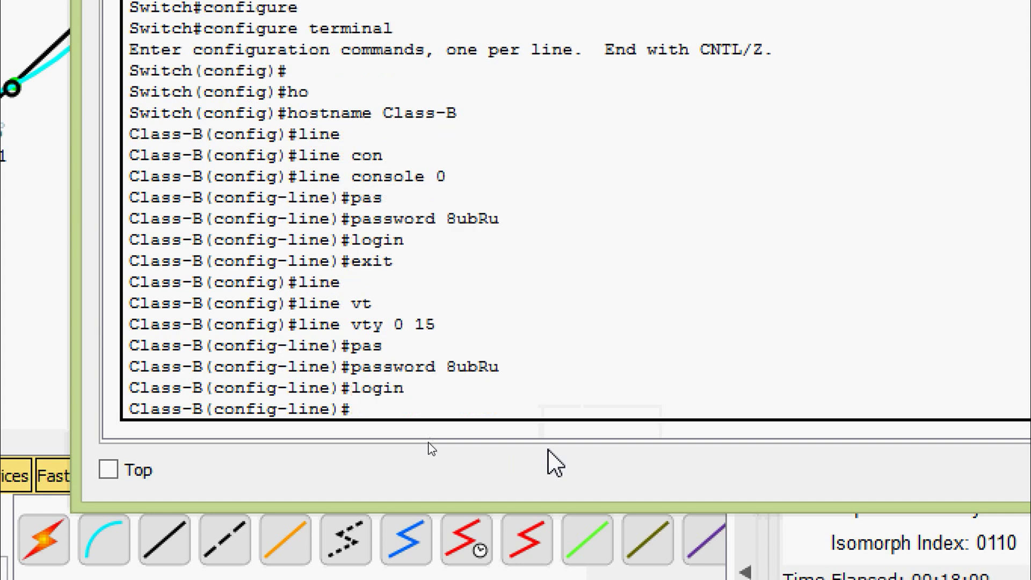
key("Return")
key("ctrl+z")
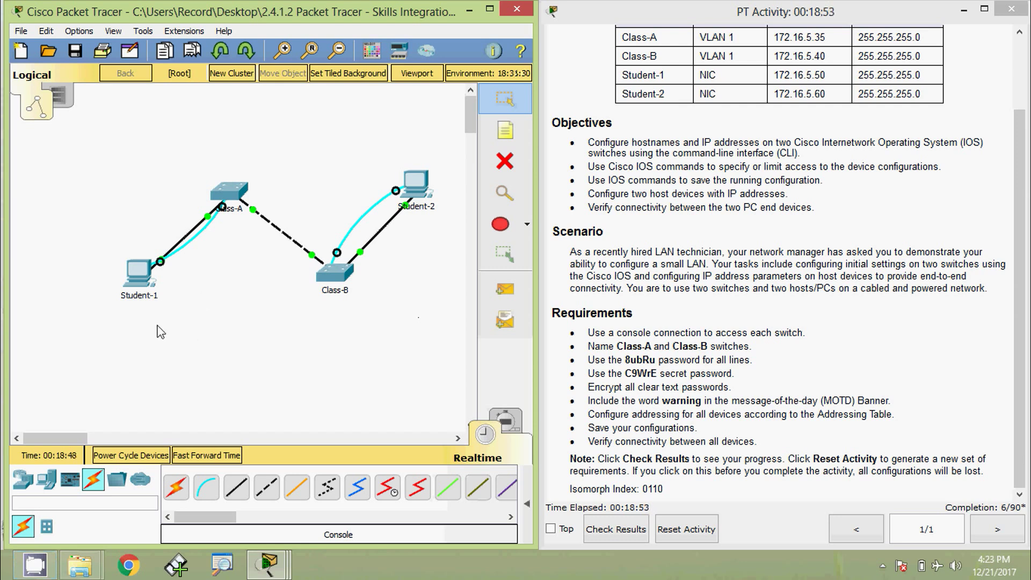
- In configure terminal on Class-A, paste the required password as the enable secret, then close Student-1
left_click(143, 275)
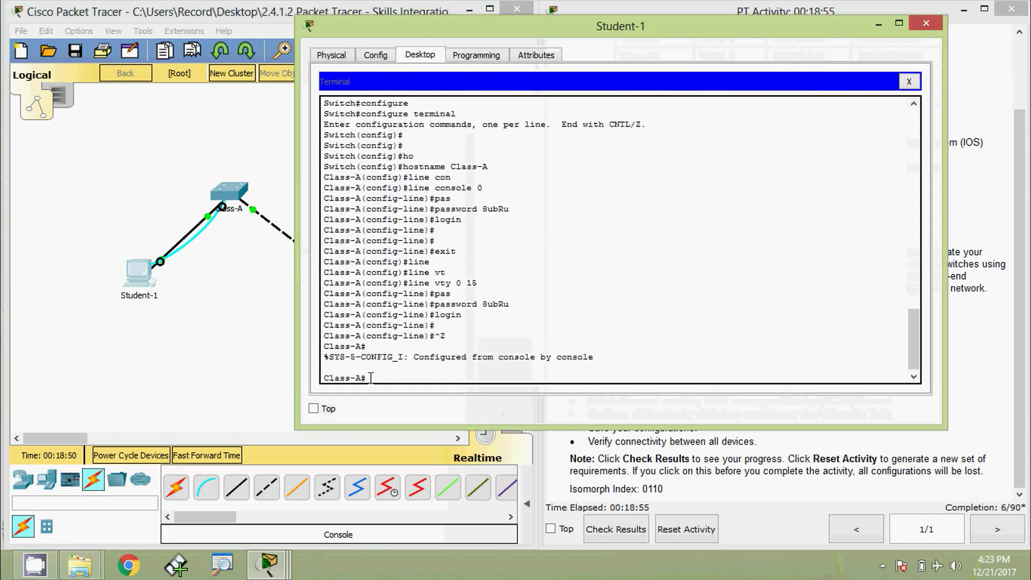
type("conf t")
key("Tab")
key("Tab")
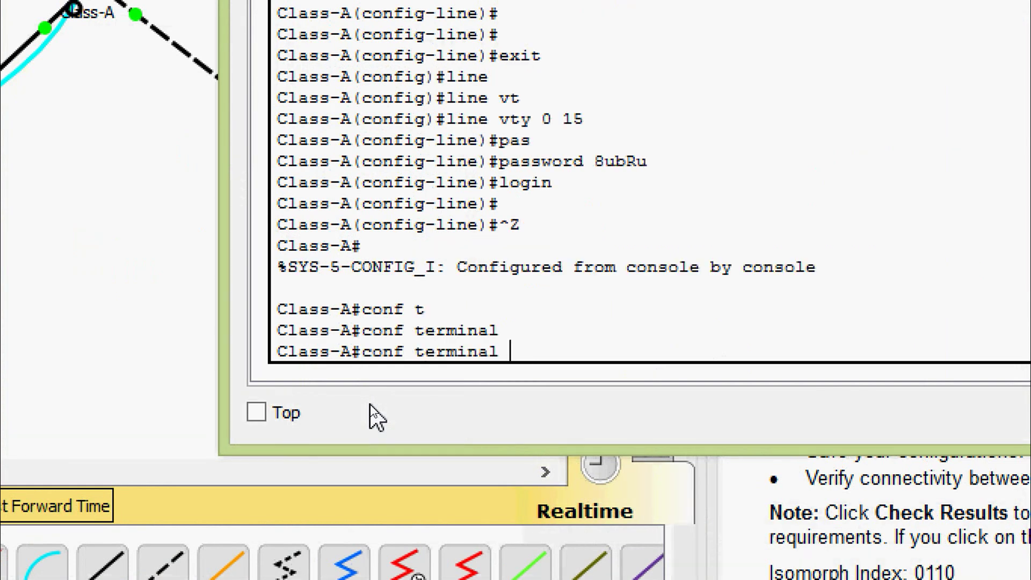
key("Return")
key("Return")
key("Return")
type("ena")
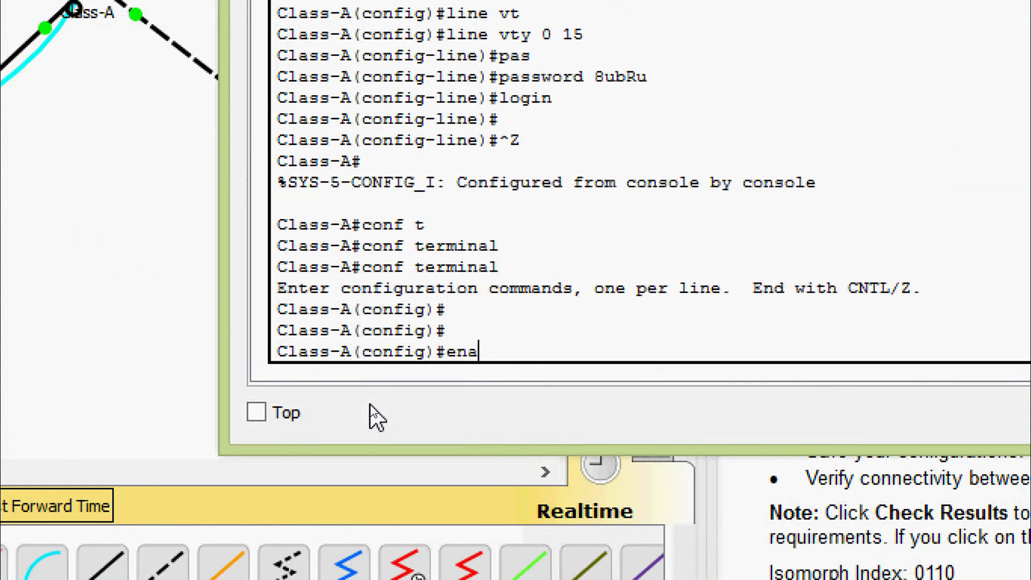
key("Tab")
type("se")
key("Tab")
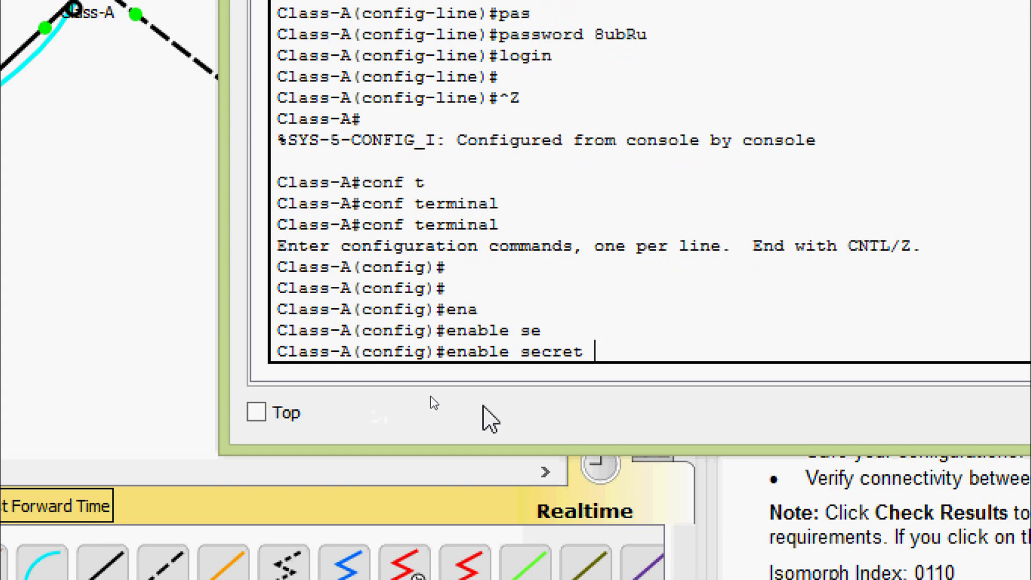
right_click(597, 352)
left_click(668, 405)
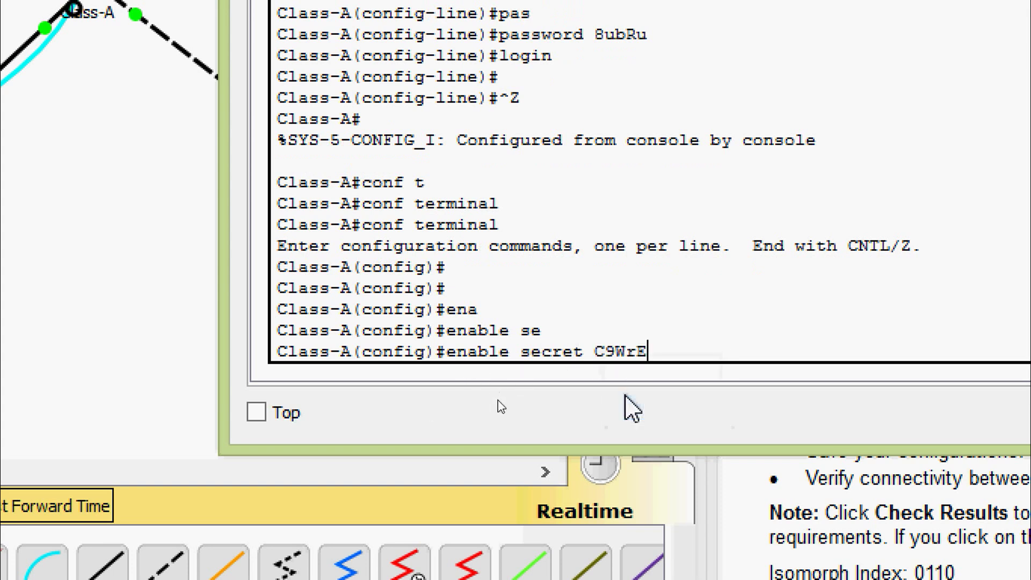
key("Return")
key("Return")
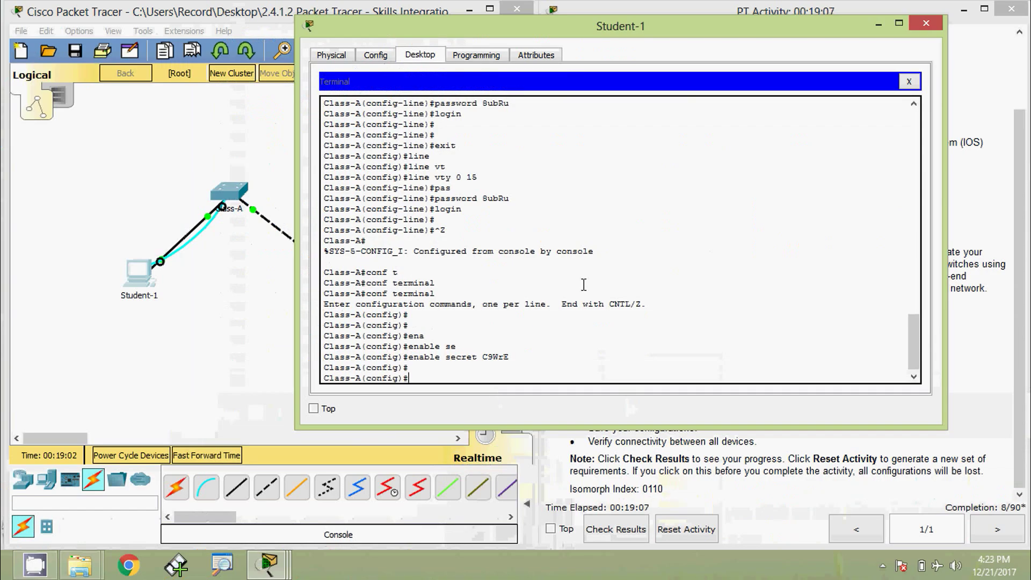
left_click(926, 23)
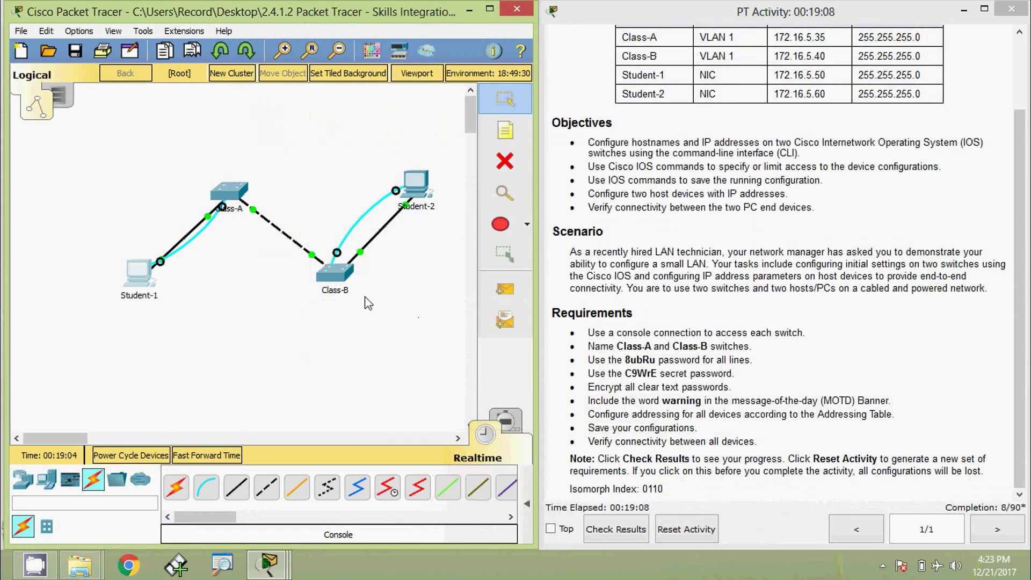
- Through Student-2's terminal, enter configure terminal and paste the required password as Class-B's enable secret
left_click(406, 203)
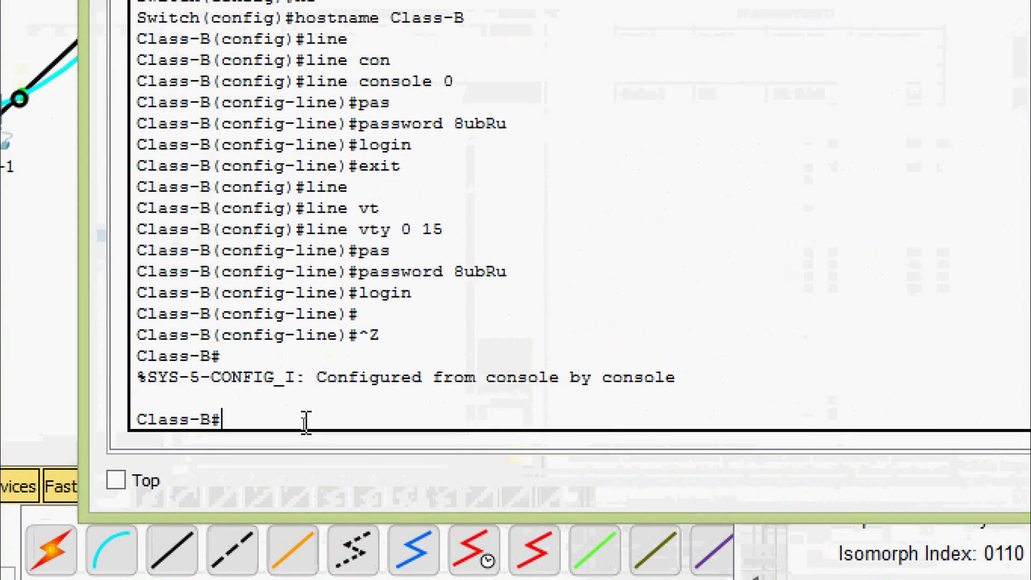
type("conf")
key("Tab")
type("terminal")
key("Return")
key("Return")
key("Return")
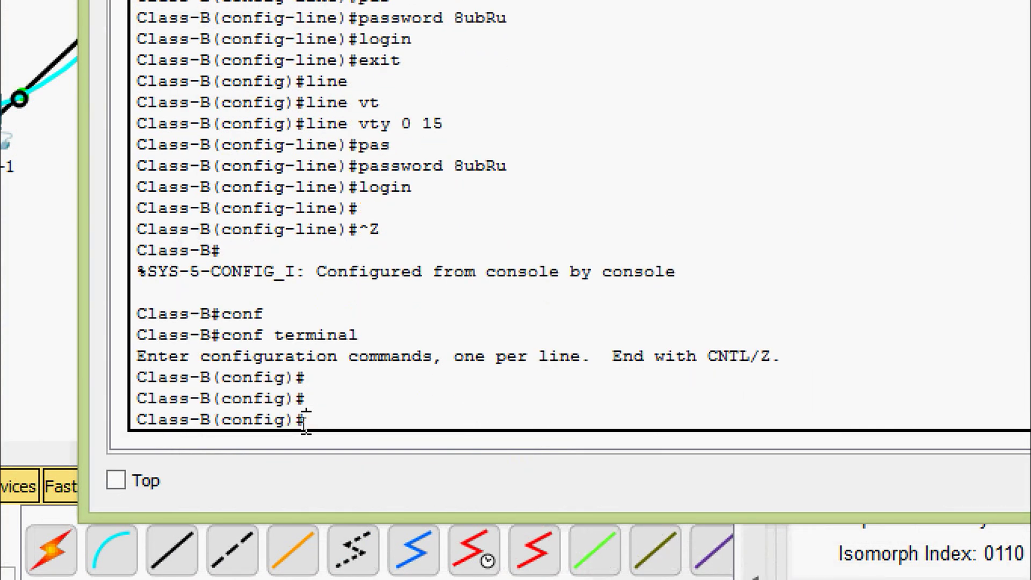
type("en")
key("Tab")
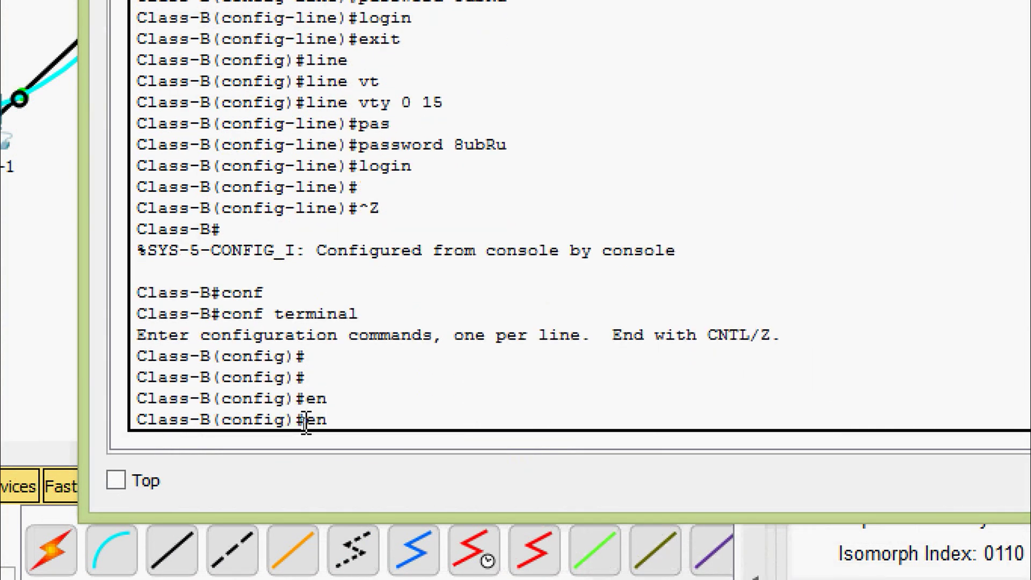
type("ab")
key("Tab")
type("se")
key("Tab")
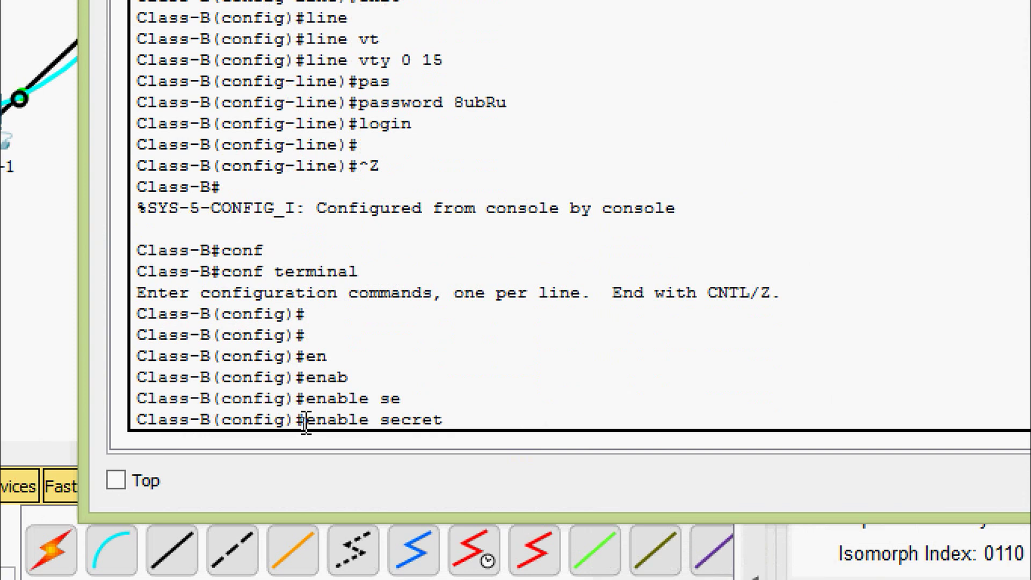
right_click(476, 418)
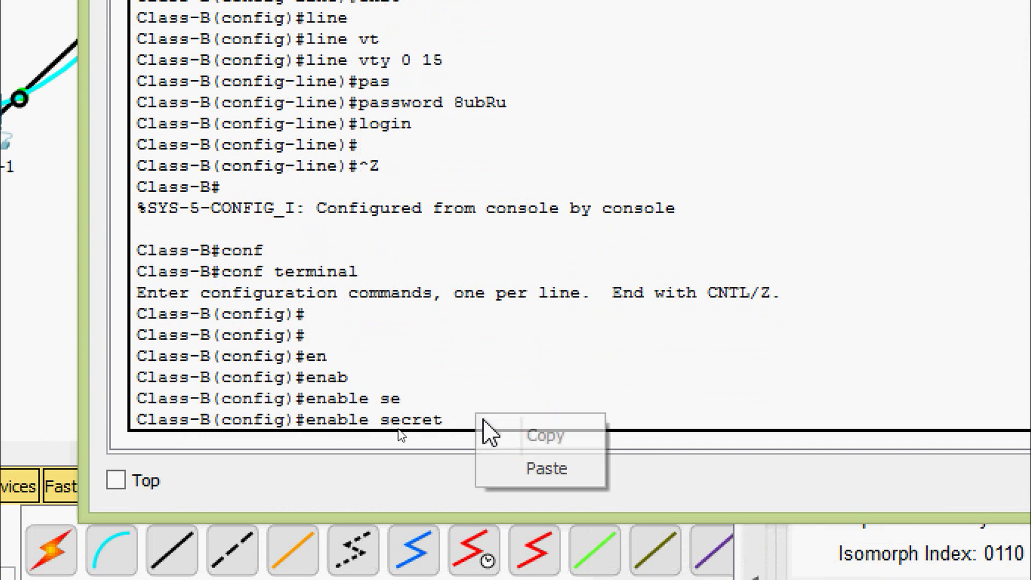
left_click(517, 468)
key("Return")
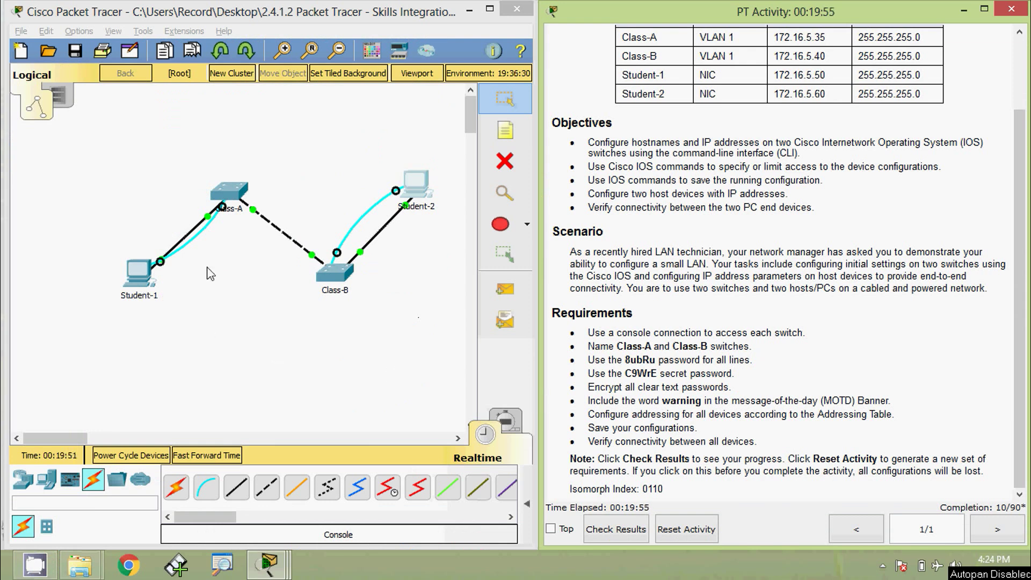
- From Student-1's console terminal, run 'service password-encryption' on Class-A
left_click(138, 284)
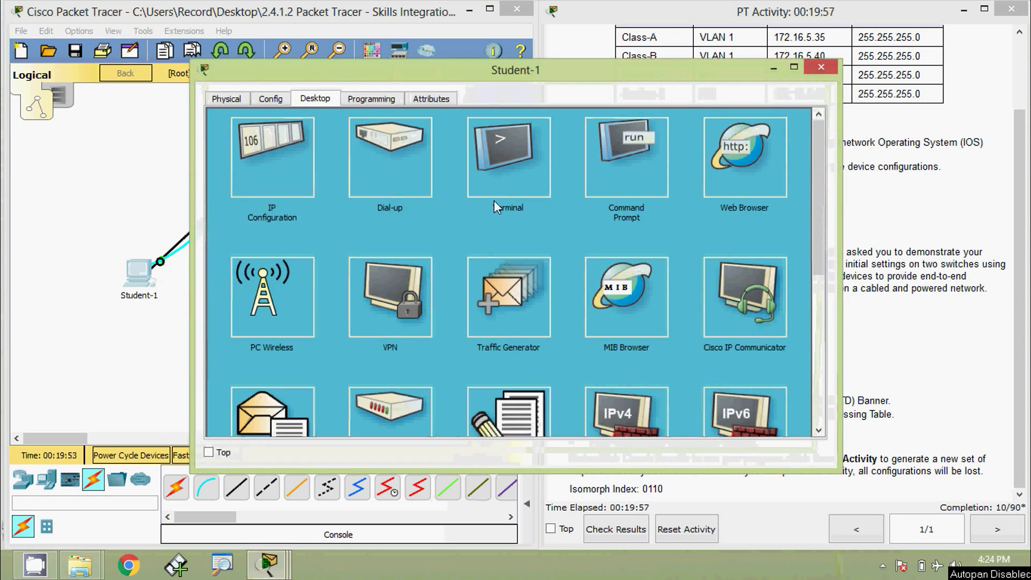
left_click(495, 165)
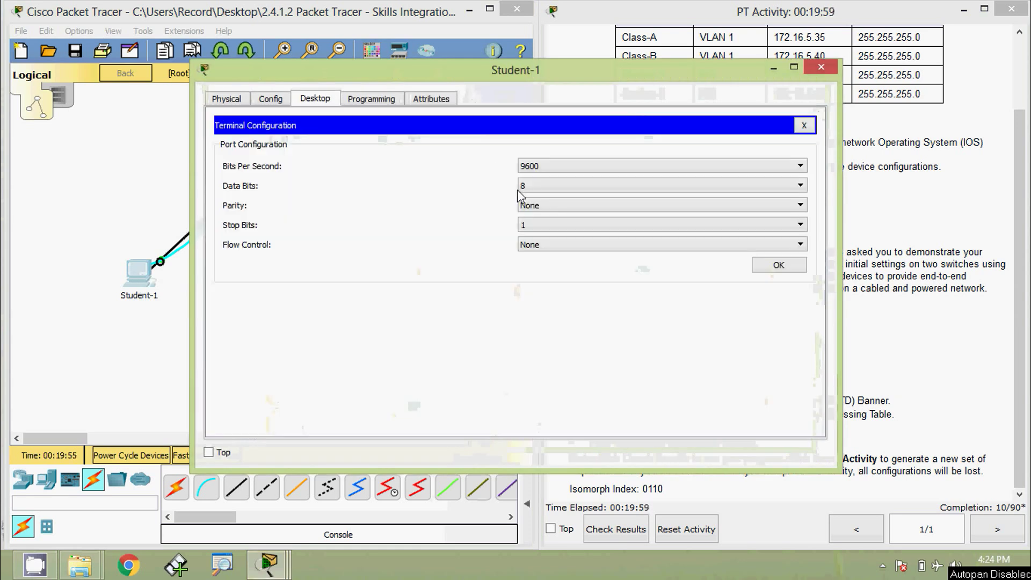
left_click(765, 266)
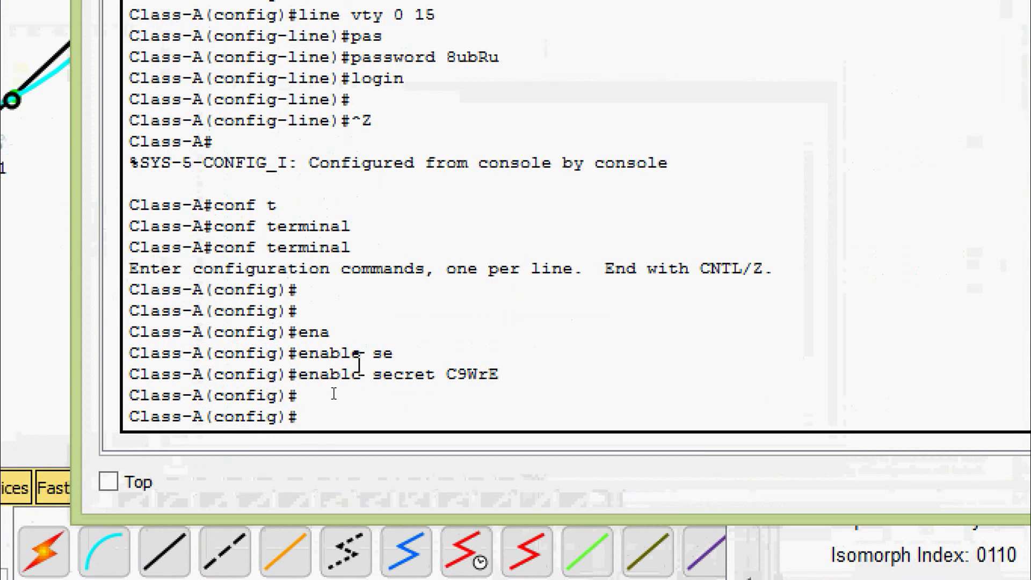
type("ser")
key("Tab")
type("pas")
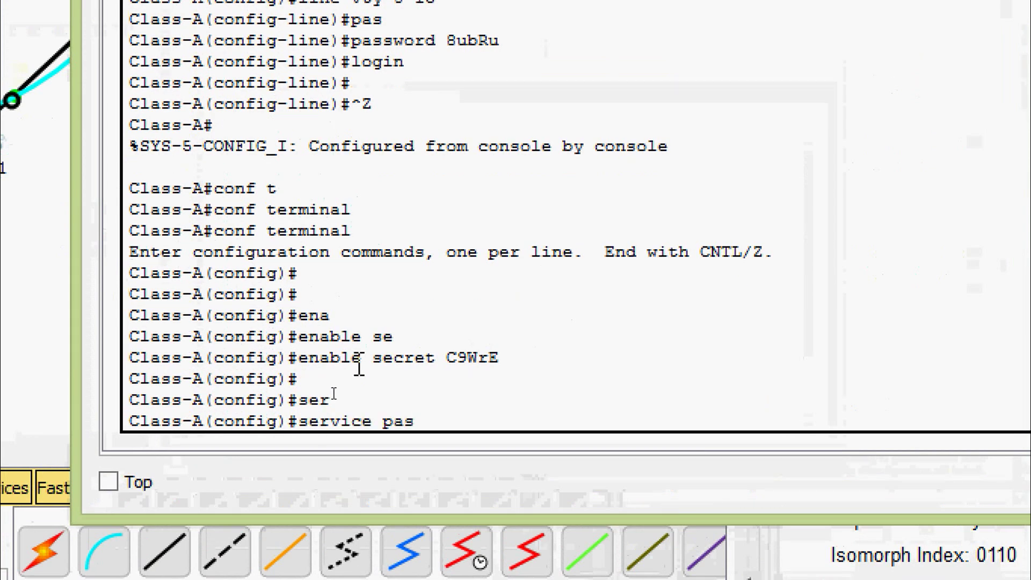
key("Tab")
key("Return")
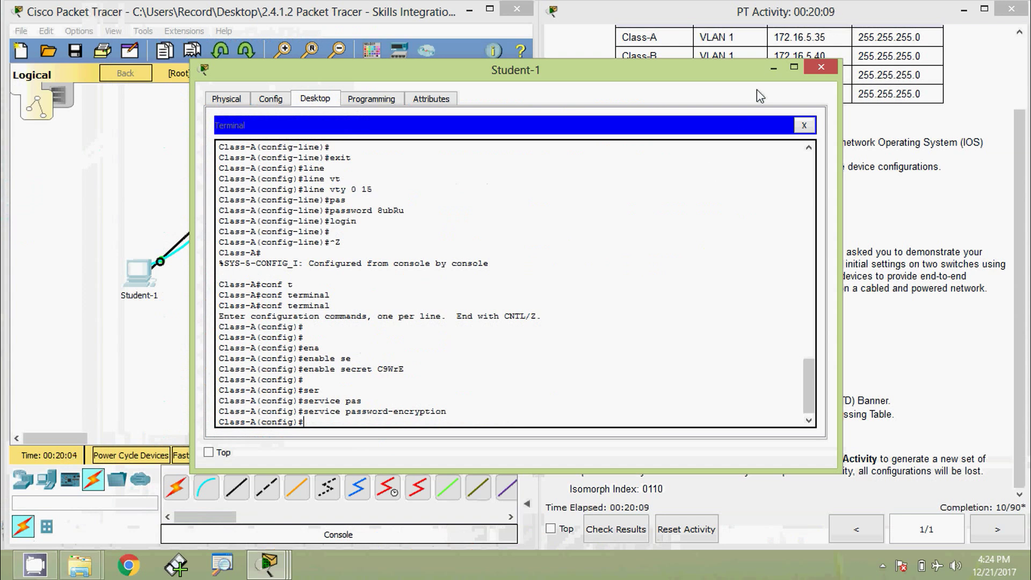
- From Student-2's console, run 'service password-encryption' on Class-B
left_click(821, 67)
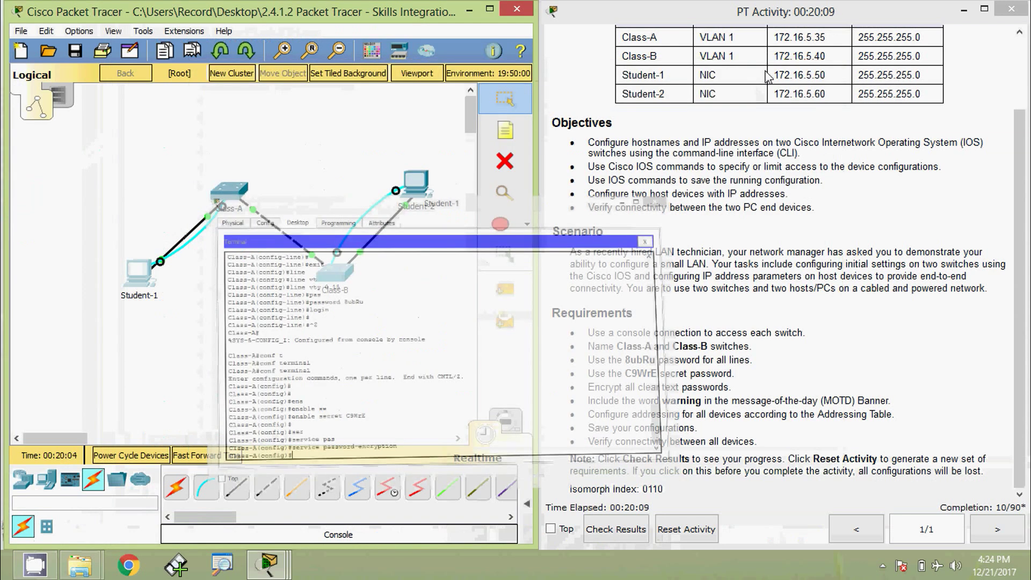
left_click(418, 186)
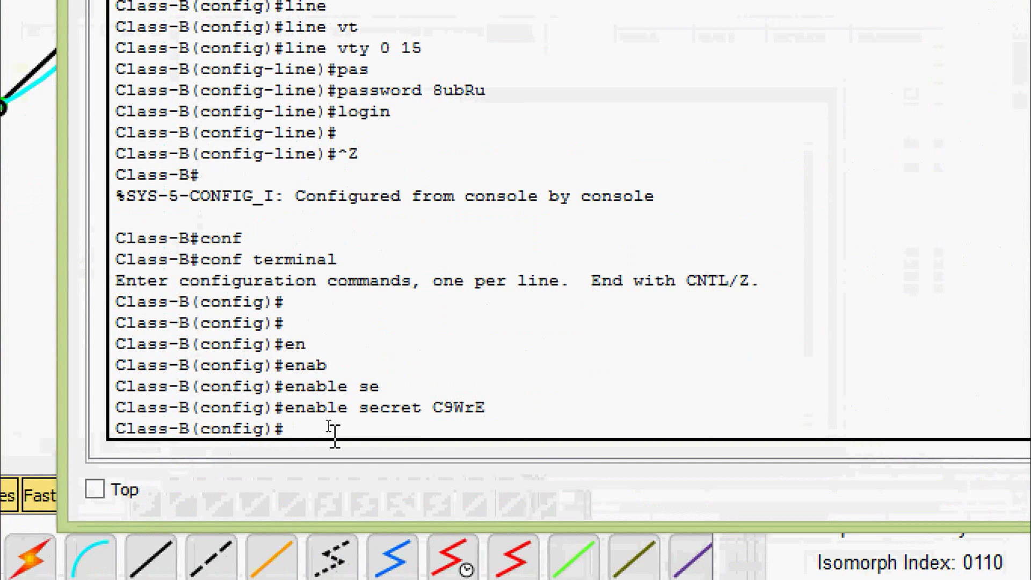
type("ser")
key("Tab")
type("pas")
key("Tab")
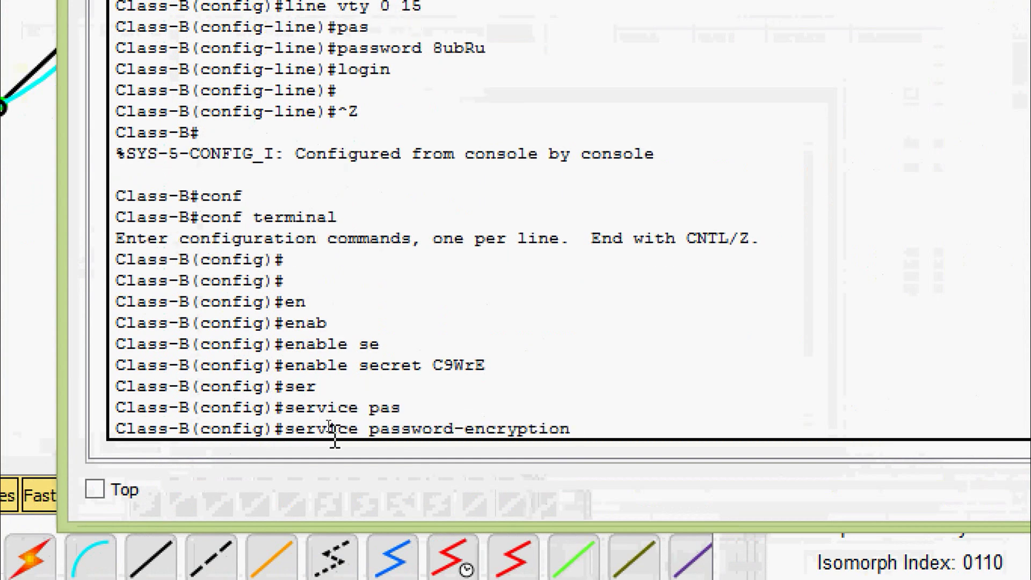
key("Return")
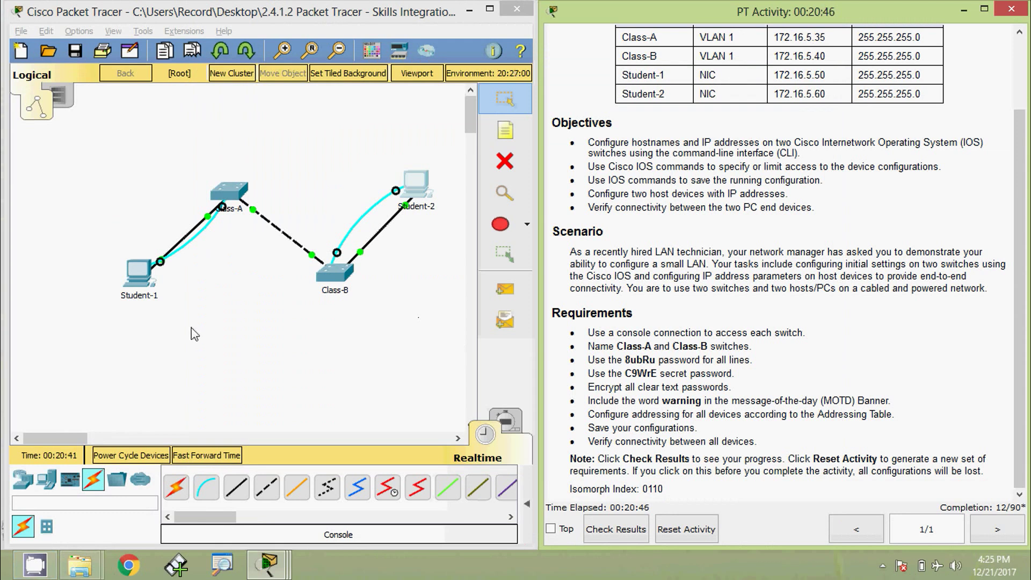
- From Student-1's console, set Class-A's banner motd to '$ warning $'
left_click(142, 275)
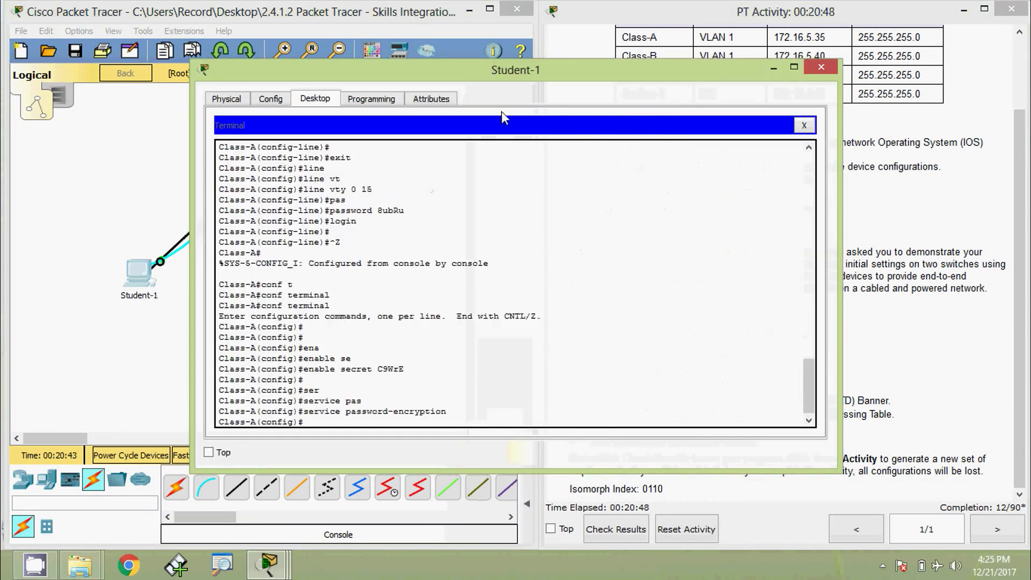
left_click_drag(520, 76, 530, 55)
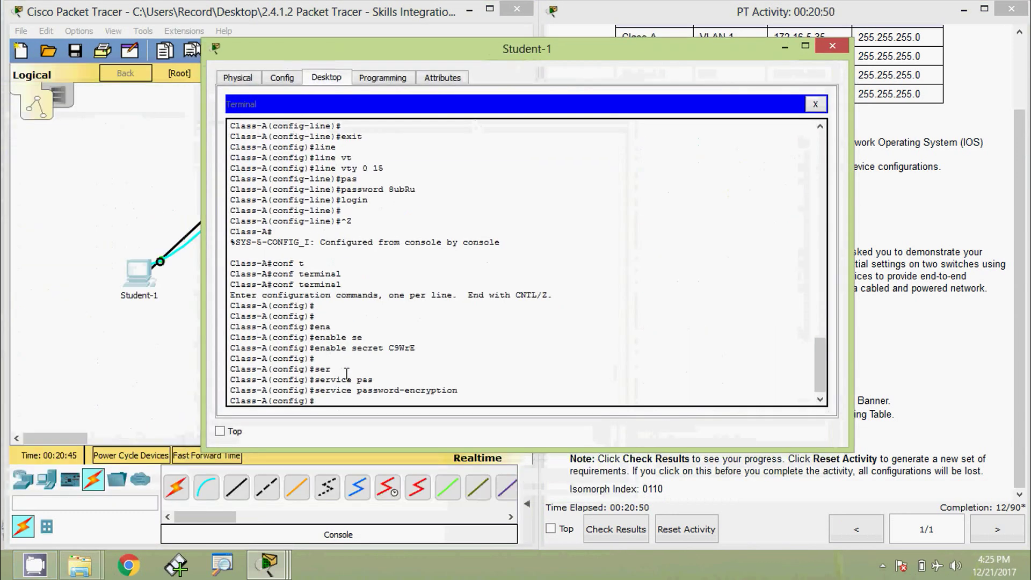
type("baner")
key("Tab")
type("m")
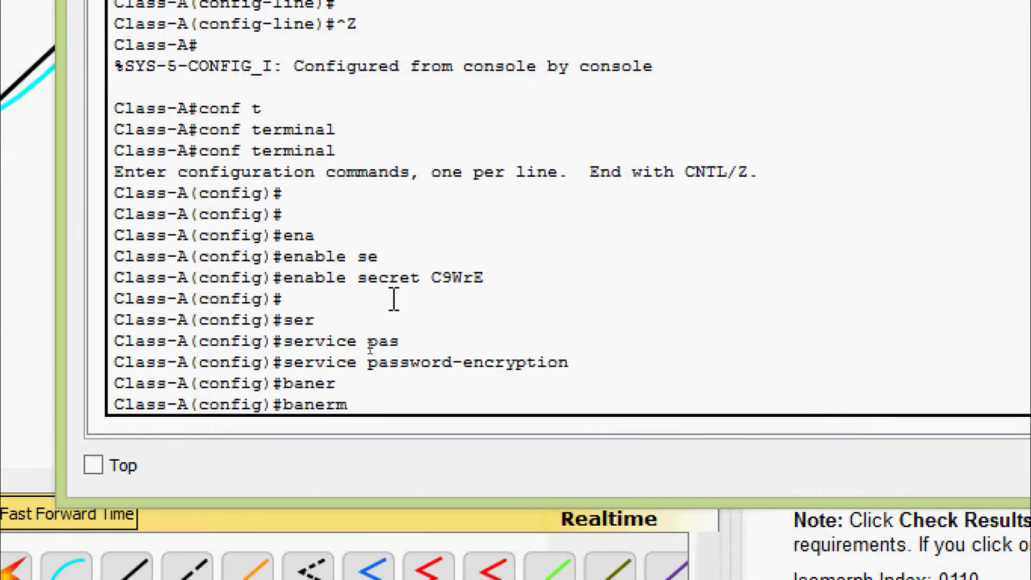
key("BackSpace")
key("BackSpace")
type("b")
key("Tab")
key("BackSpace")
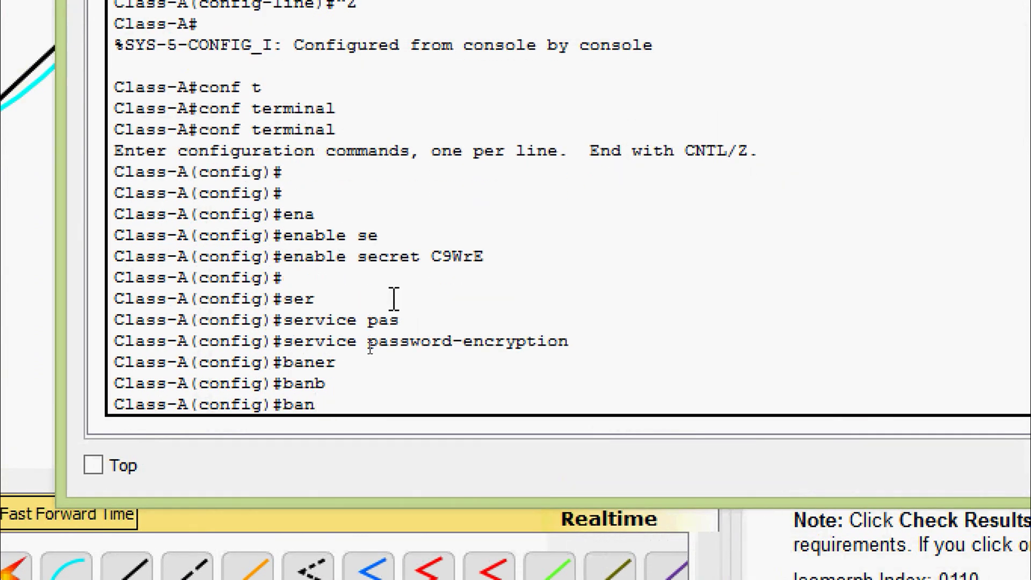
key("Tab")
type("mo")
key("Tab")
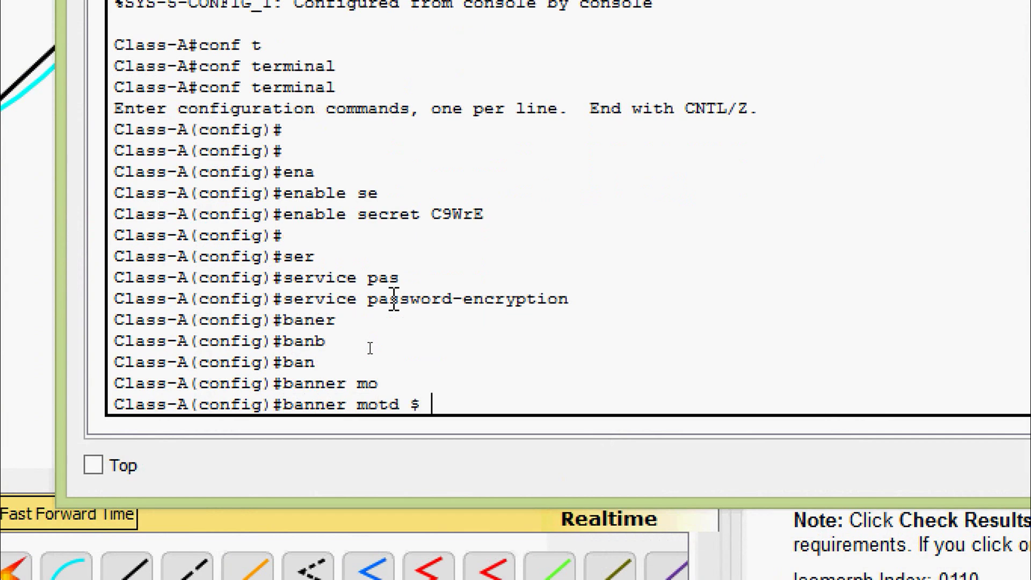
type("arning")
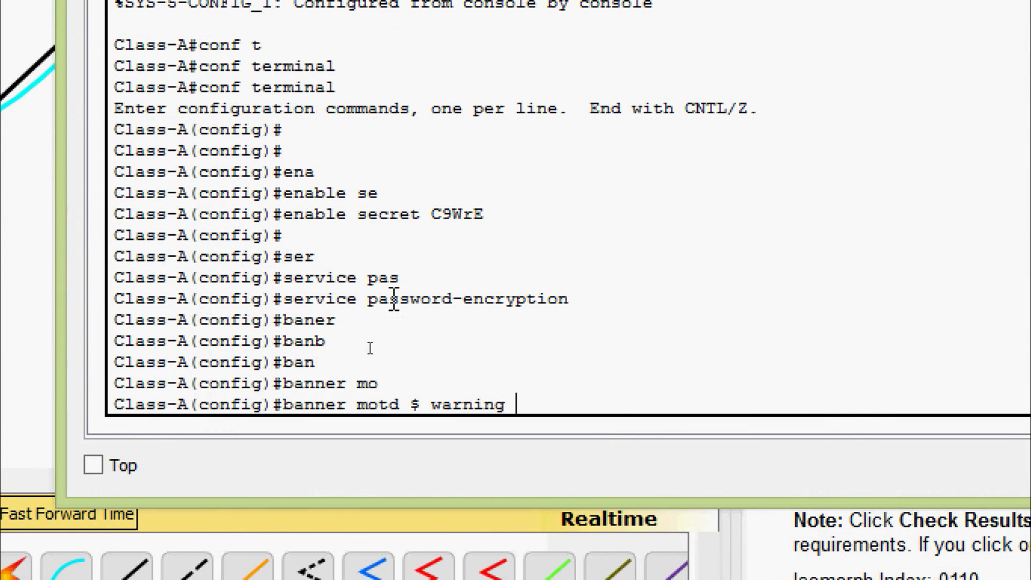
type(" $")
key("Return")
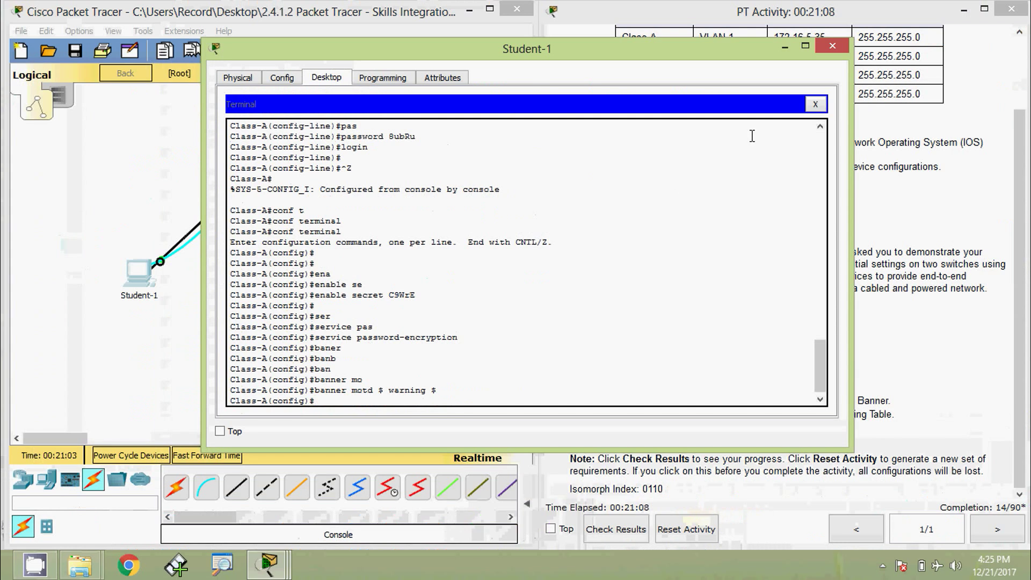
left_click(833, 49)
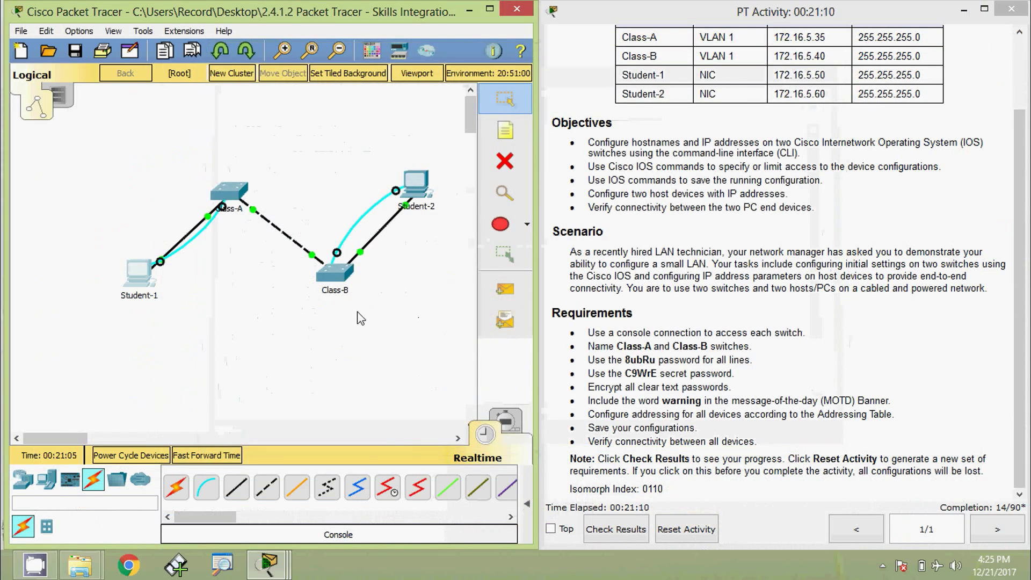
- Enter 'banner motd & warning &' on Class-B from Student-2's console
left_click(422, 196)
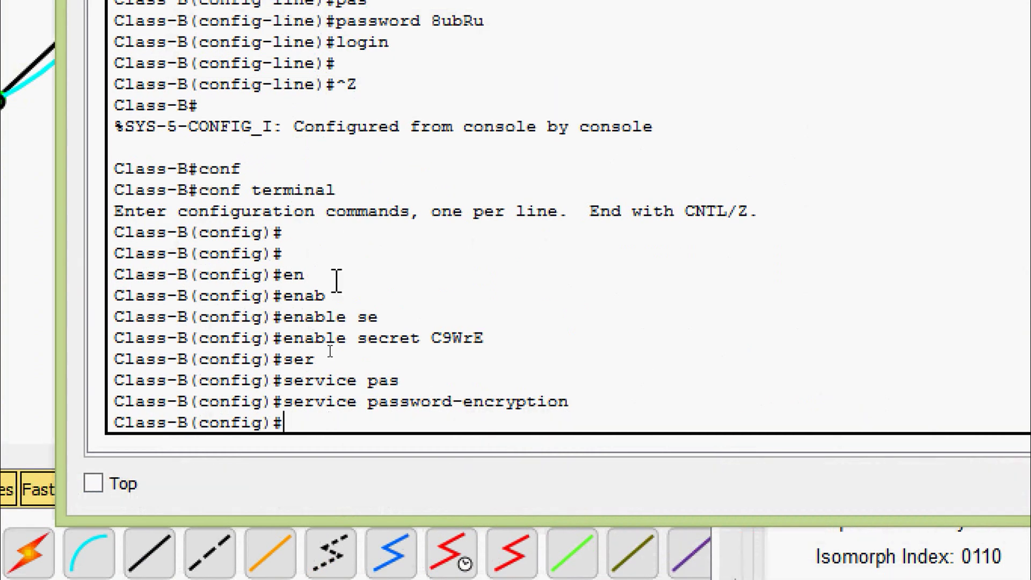
type("banner motd ")
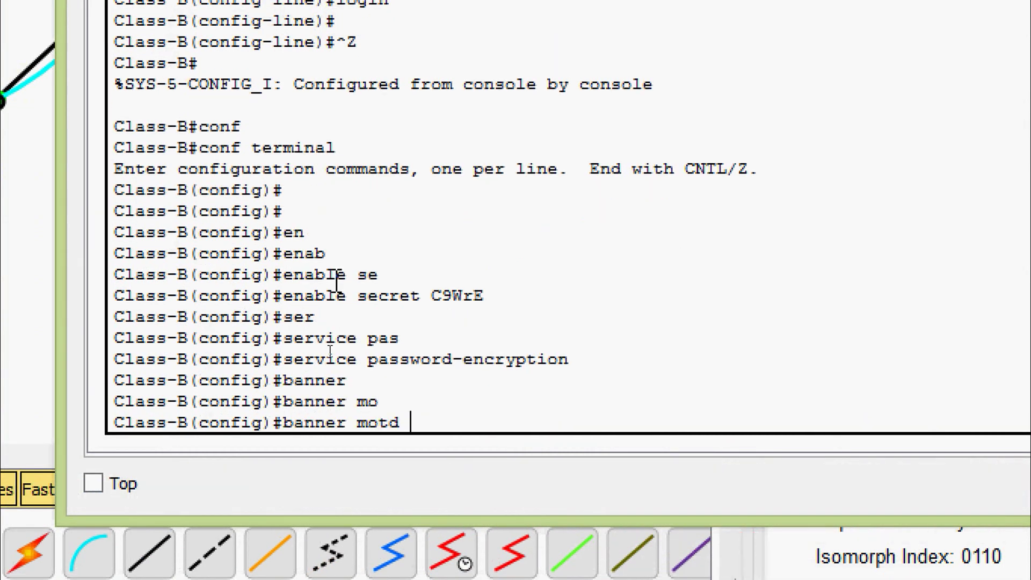
type("& warning")
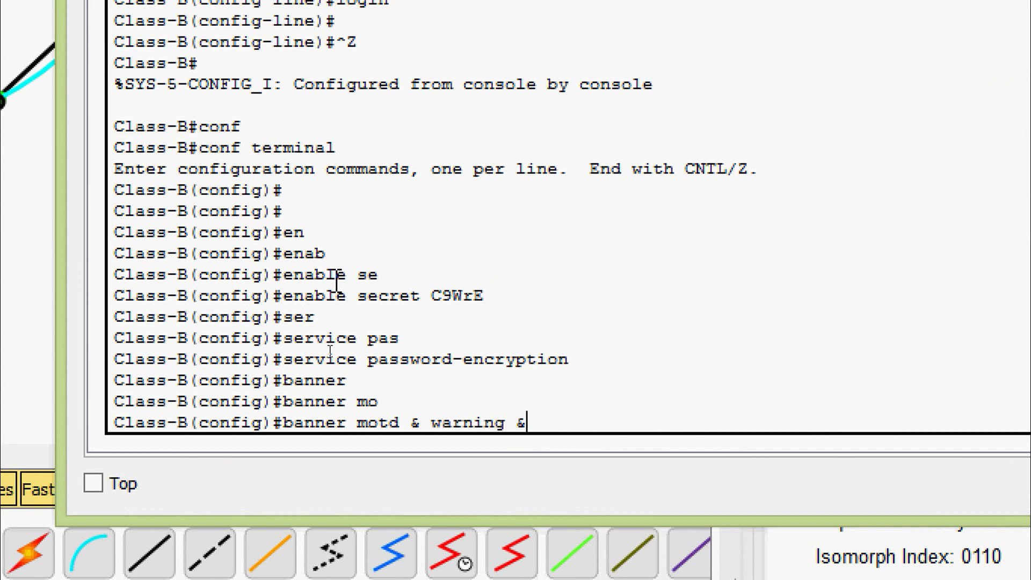
type(" &")
key("Return")
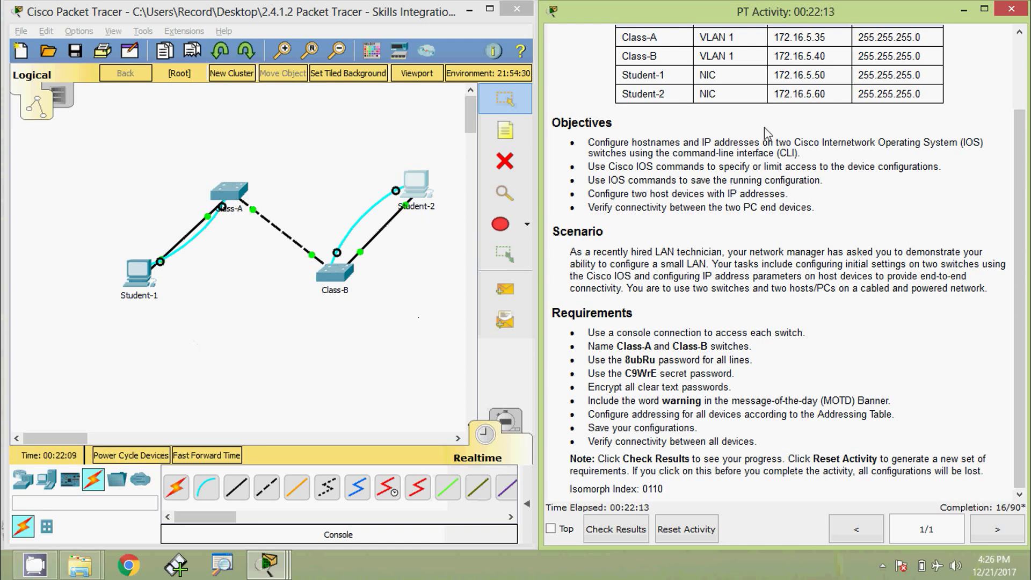
- Copy Class-A's address 172.16.5.35 from the table and open Student-1's terminal to Class-A
scroll(1017, 222, "up", 2)
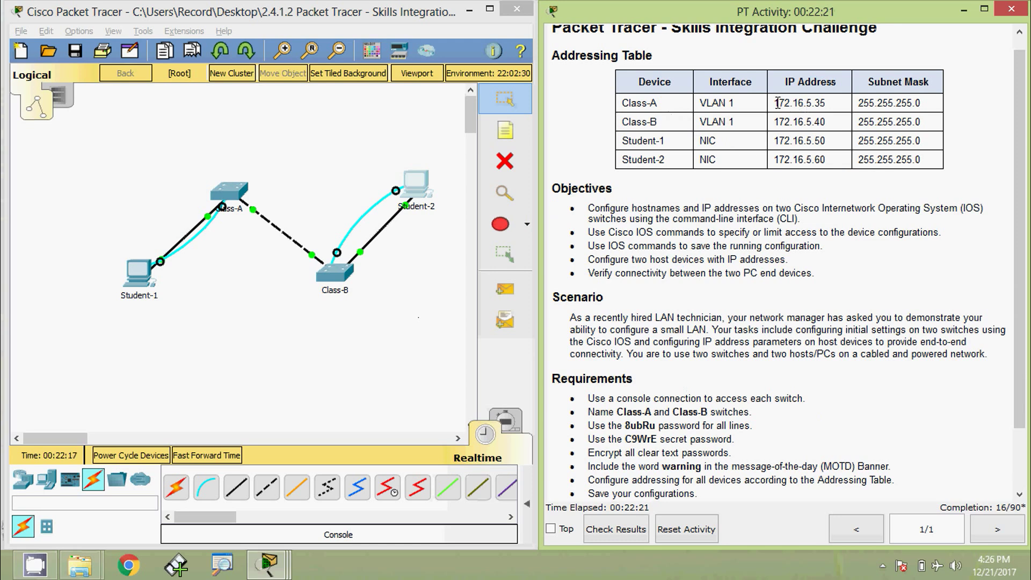
left_click_drag(775, 103, 828, 105)
key("ctrl+c")
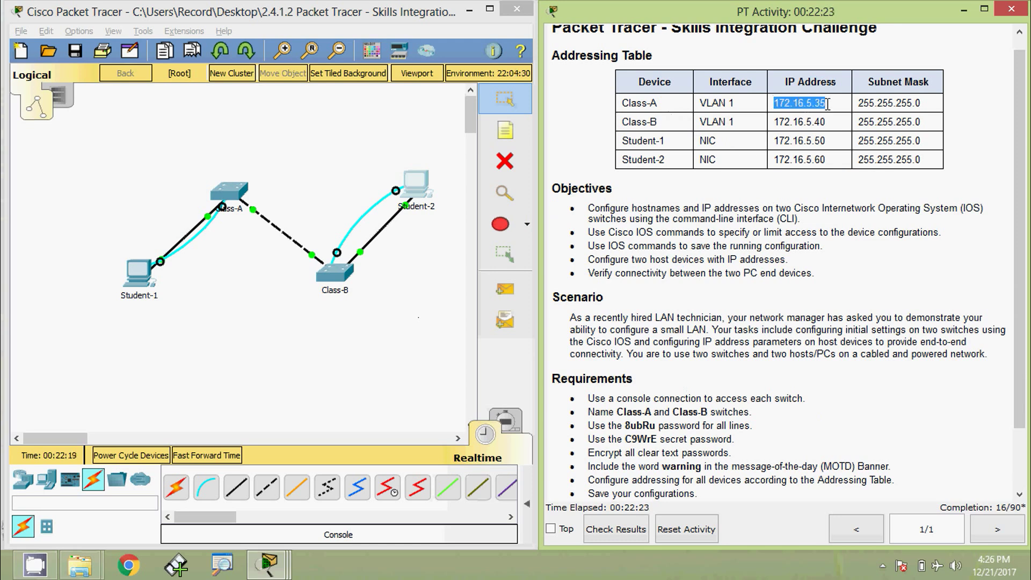
left_click(145, 280)
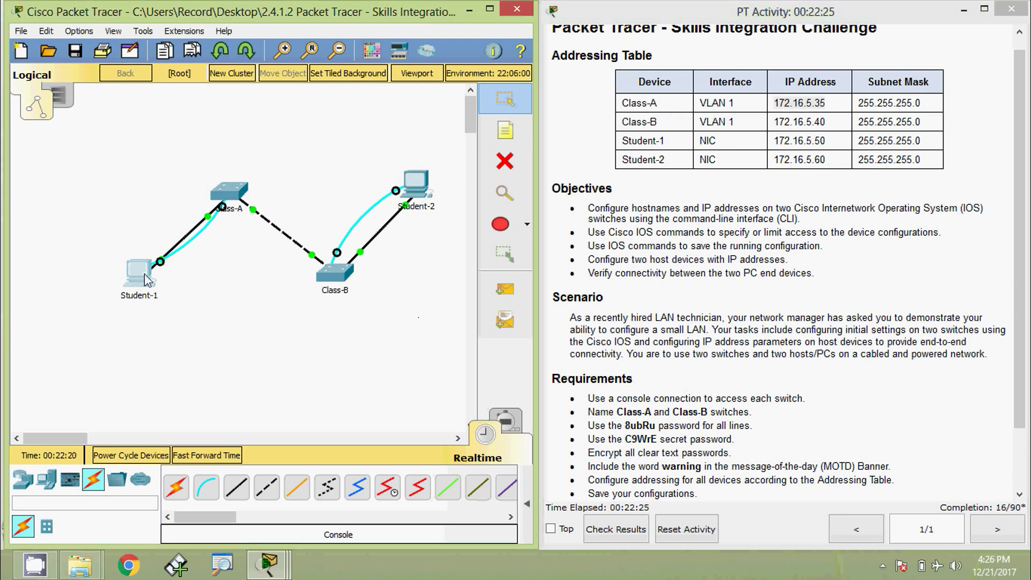
left_click(146, 279)
left_click(528, 173)
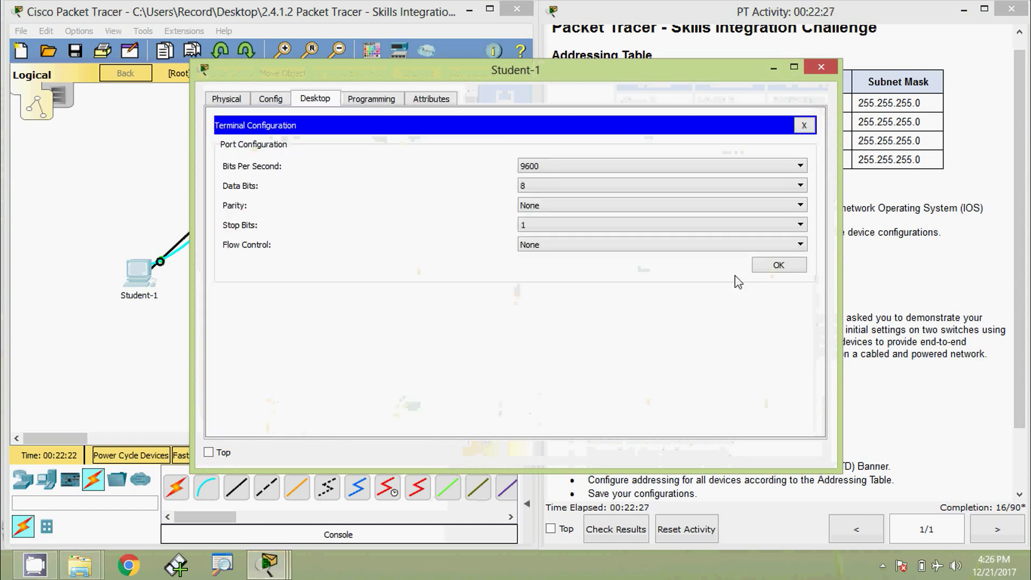
left_click(768, 263)
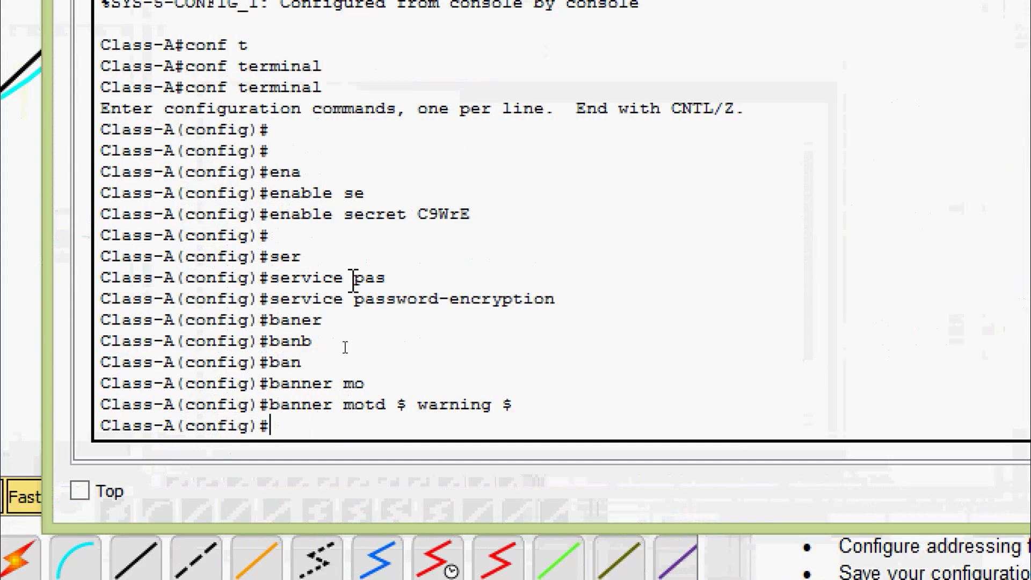
- Enter interface vlan 1 configuration on Class-A
type("inter")
key("Tab")
type("v")
key("Tab")
type("1")
key("Return")
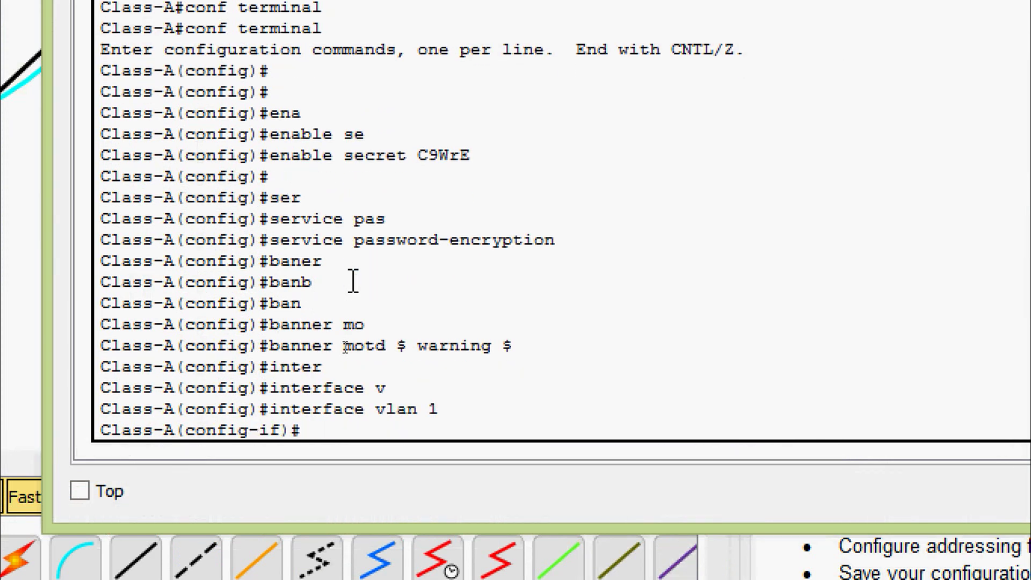
- Assign 172.16.5.35 255.255.255.0 to VLAN 1 and bring it up with no shutdown
type("ip ad")
key("Tab")
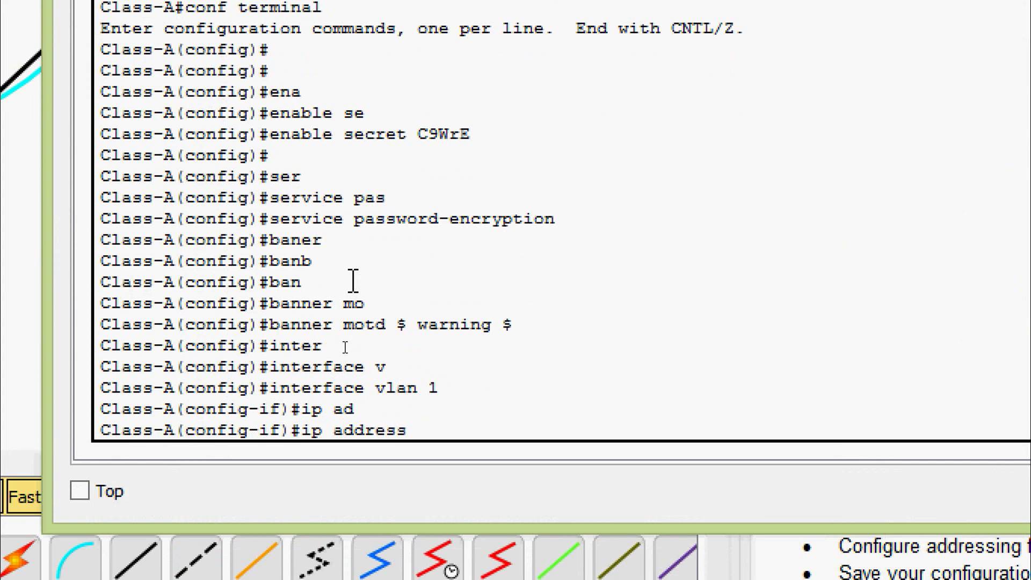
right_click(434, 433)
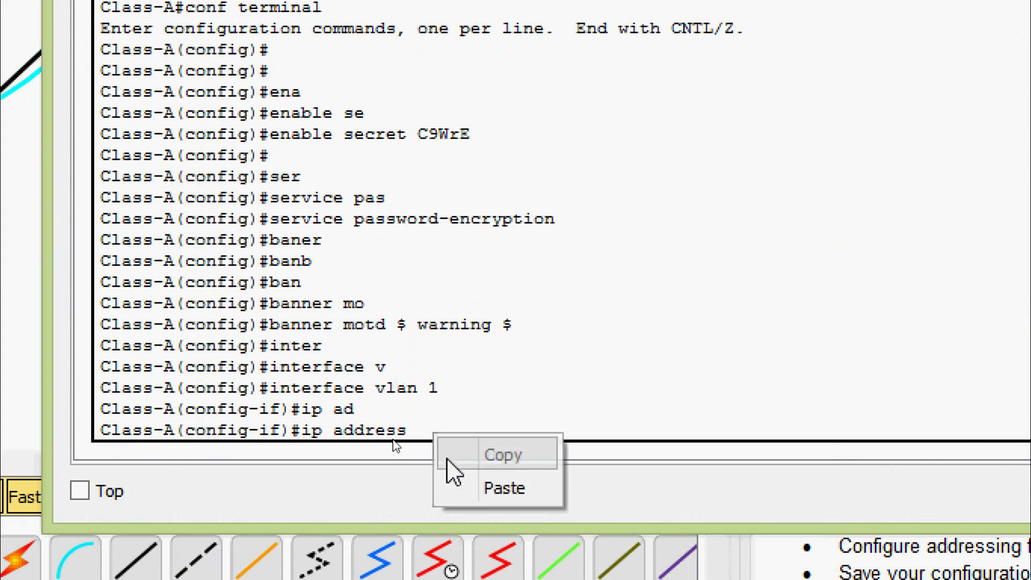
left_click(483, 486)
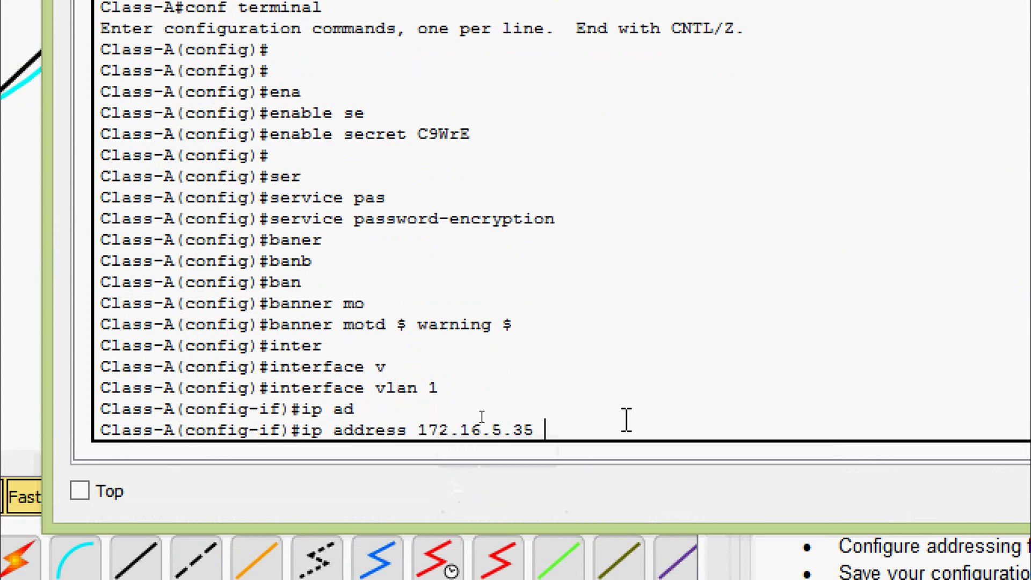
type("255.255")
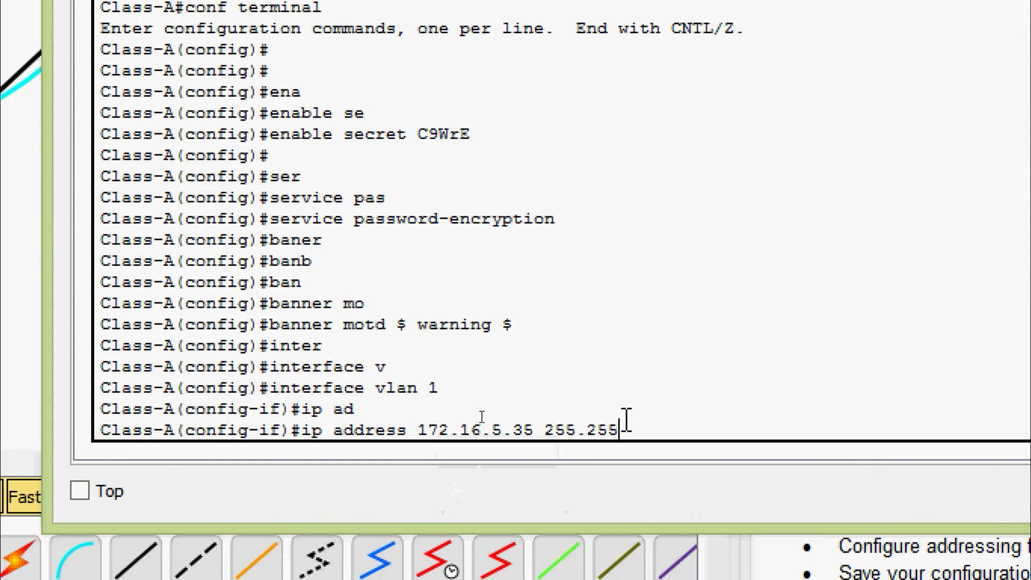
type(".255.")
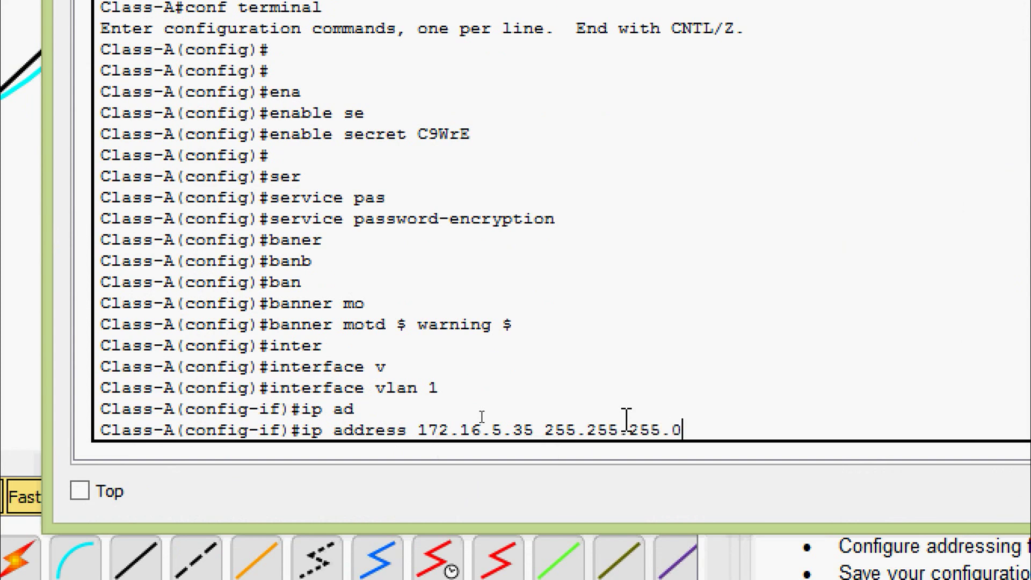
type("0")
key("Return")
type("no shut")
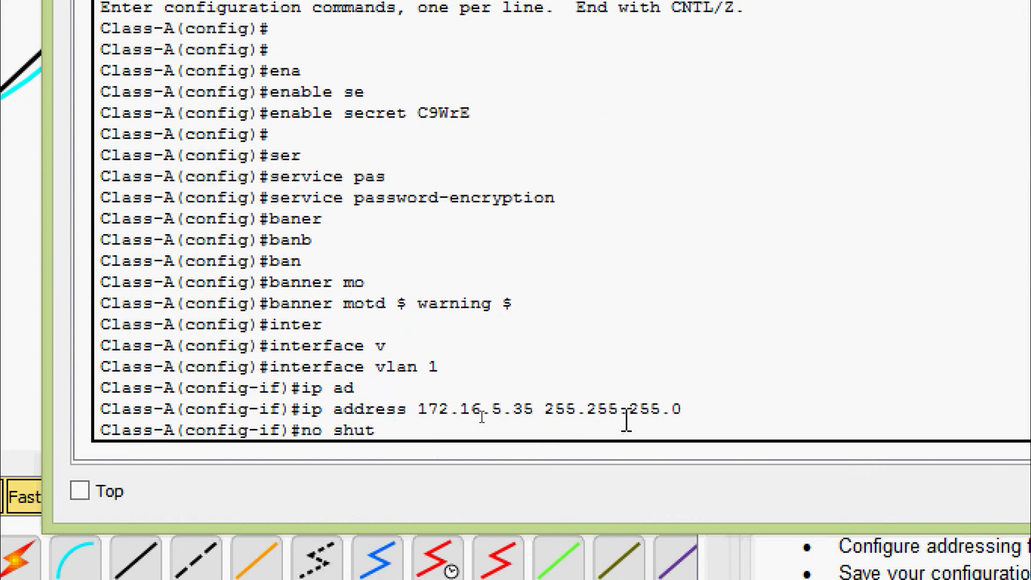
key("Tab")
key("Return")
key("Return")
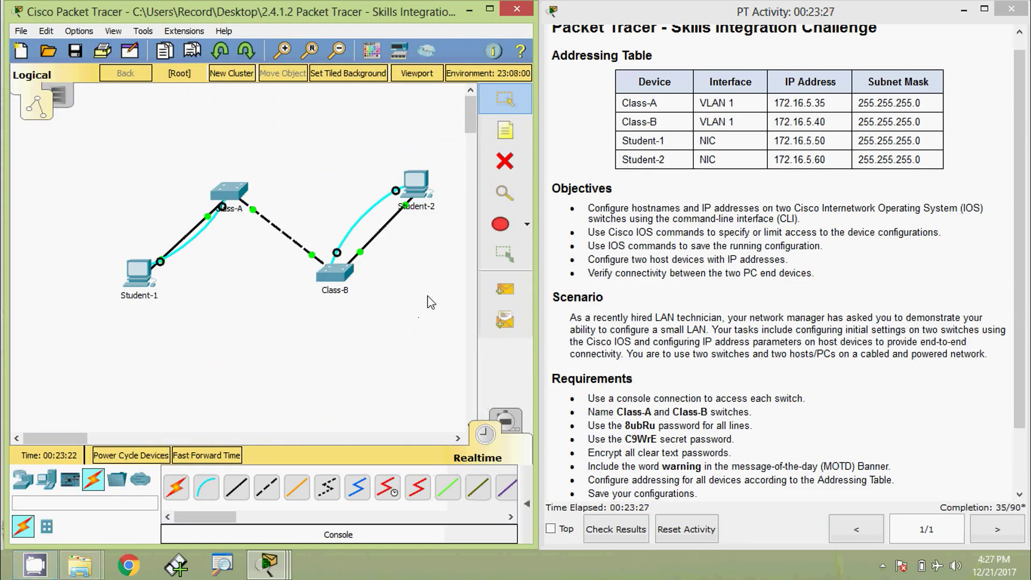
- From Student-2's console, enter interface vlan 1 configuration on Class-B
left_click(418, 185)
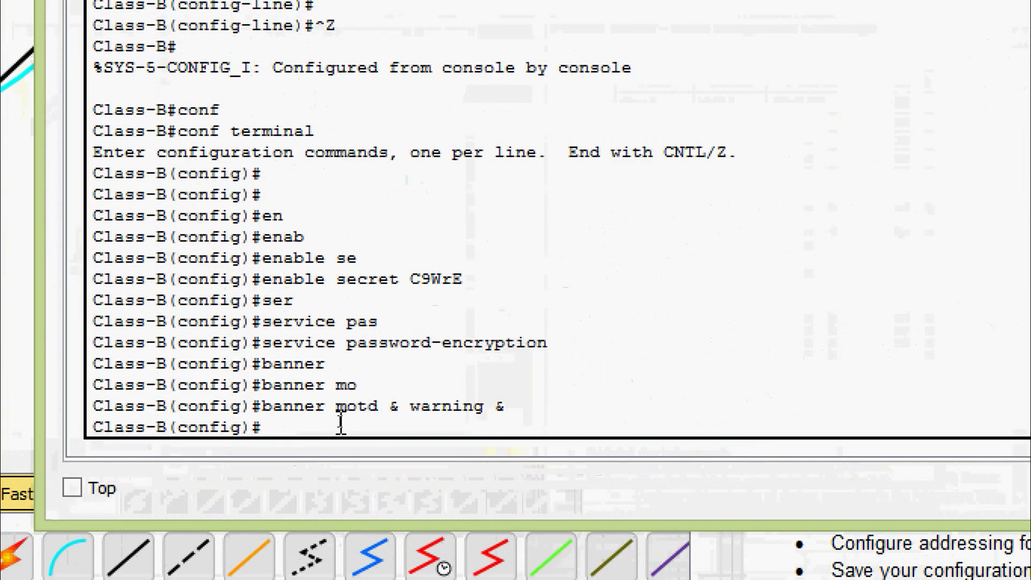
type("inter")
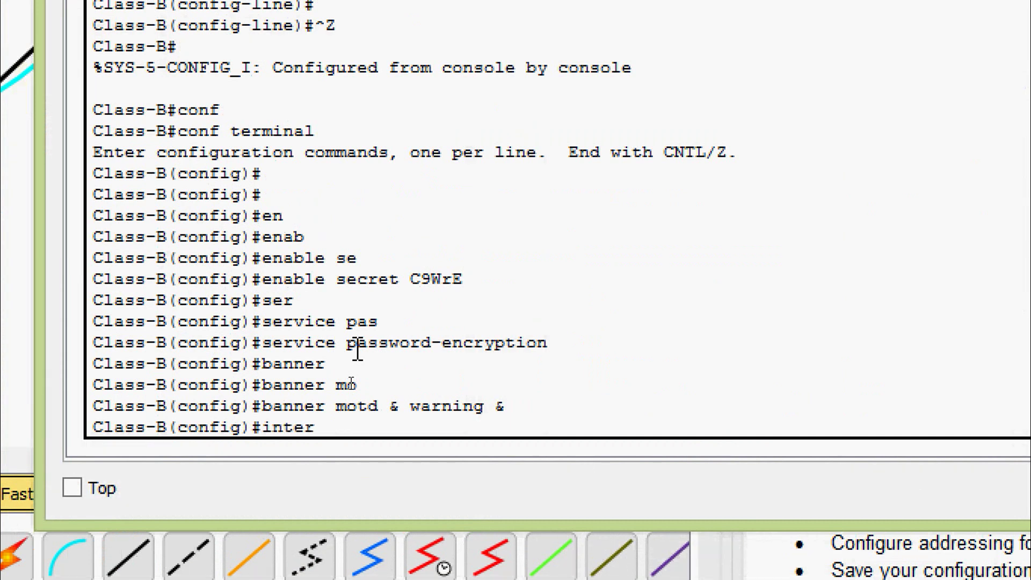
key("Tab")
type("vl")
key("Tab")
type("1")
key("Return")
- Assign 172.16.5.40 255.255.255.0 to VLAN 1 and bring it up with no shutdown
type("ip ad")
key("Tab")
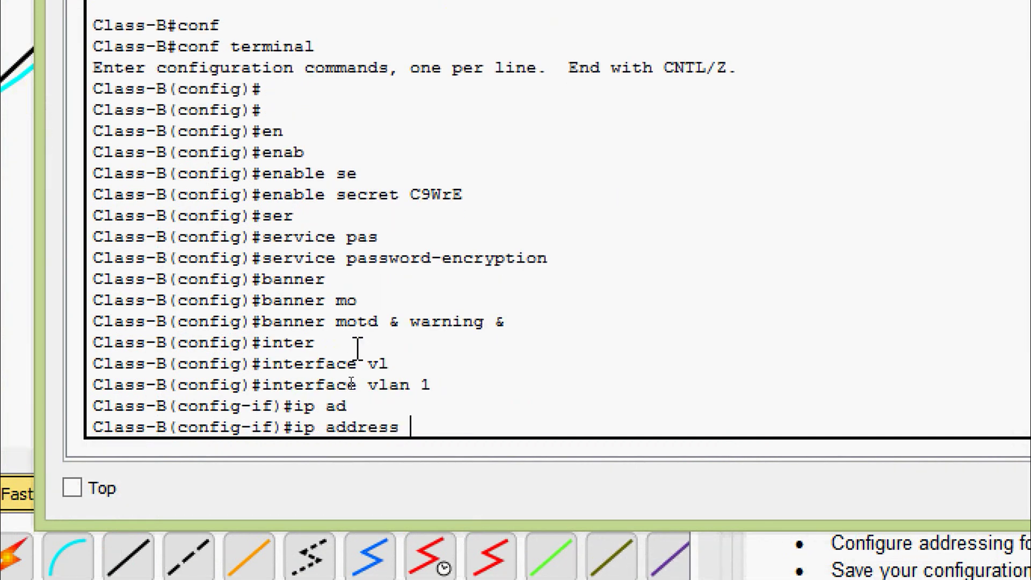
right_click(435, 440)
left_click(472, 488)
type("?")
type("255")
type("/")
key("BackSpace")
type(".255")
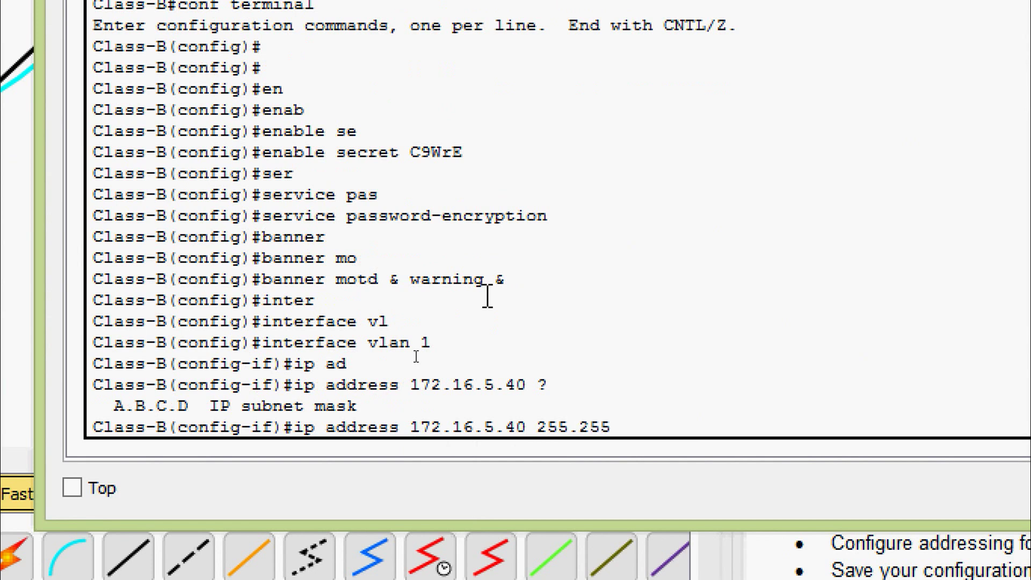
type(".255.0")
key("Return")
type("n")
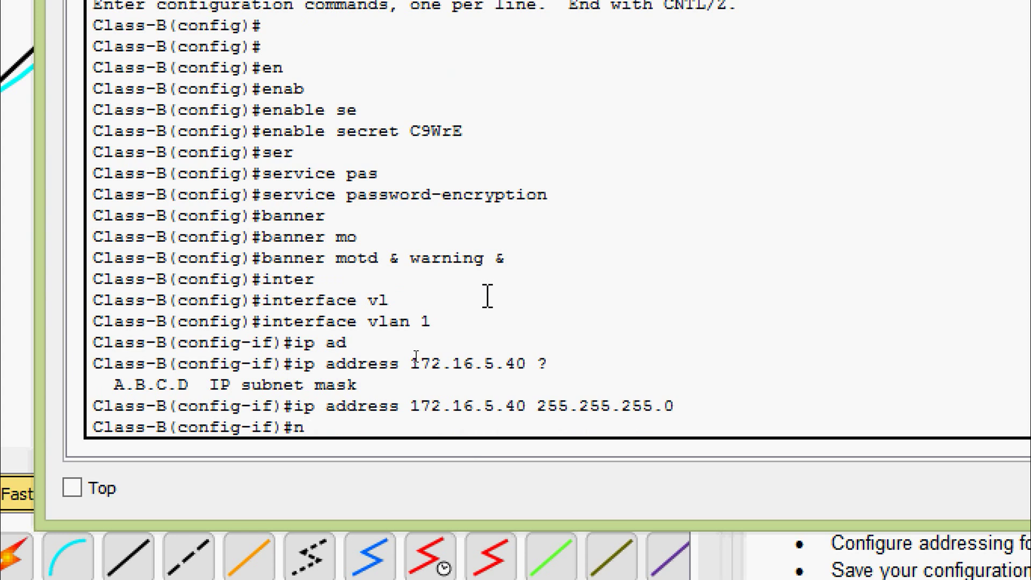
type("o shu")
key("Tab")
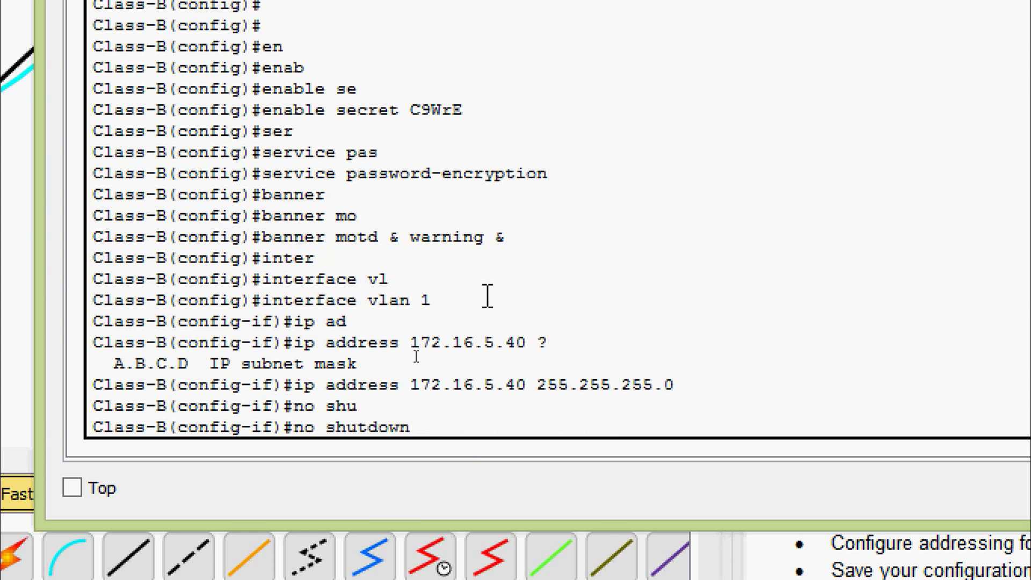
key("Return")
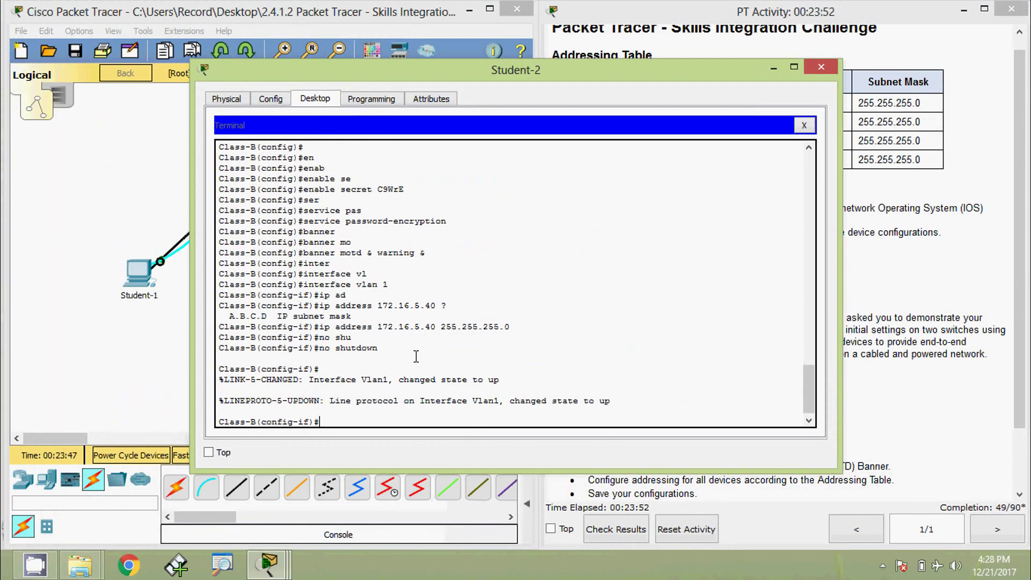
key("alt+F4")
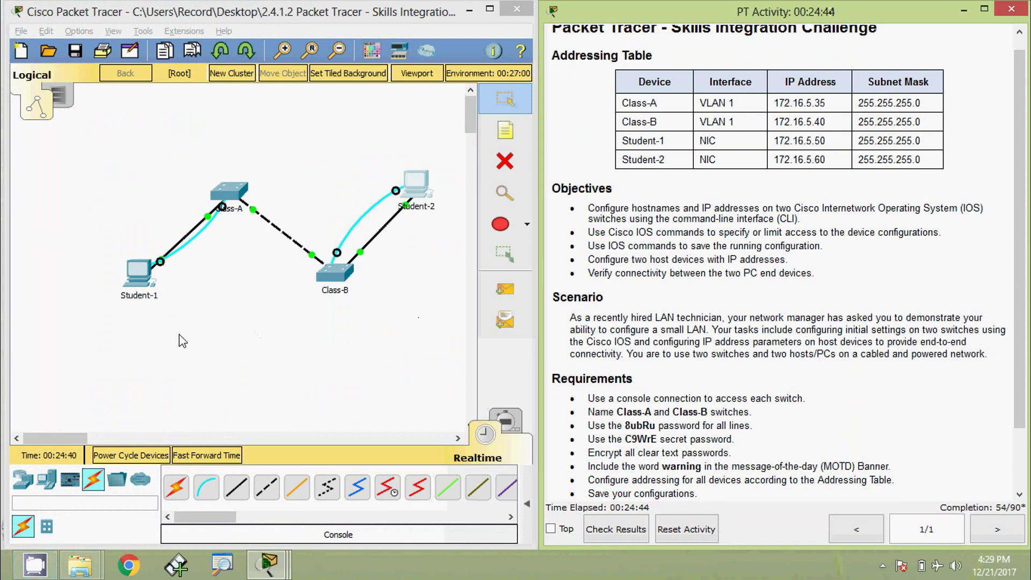
- Run copy running-config startup-config on Class-A, accepting the default file name
left_click(141, 274)
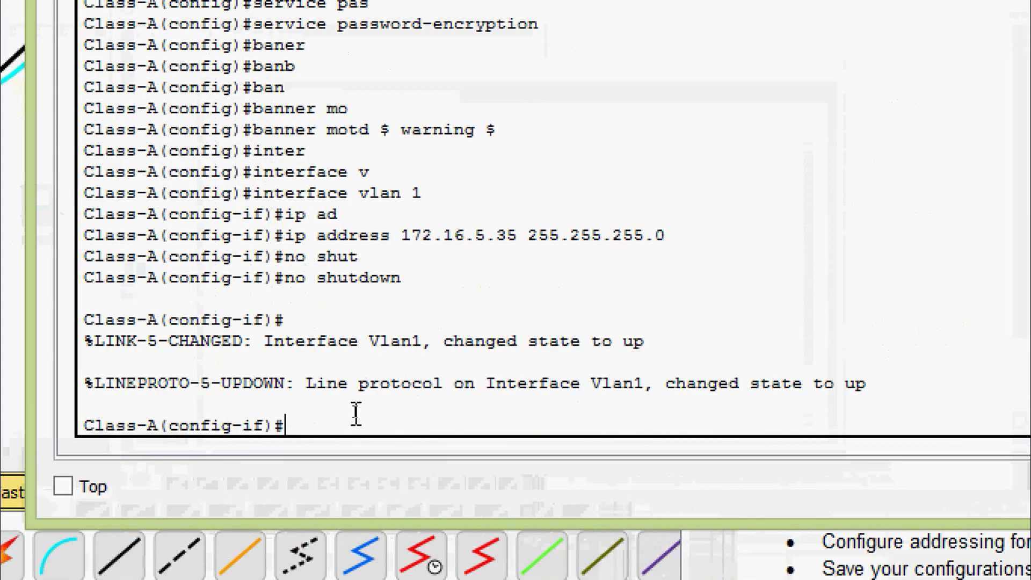
key("ctrl+z")
type("cop")
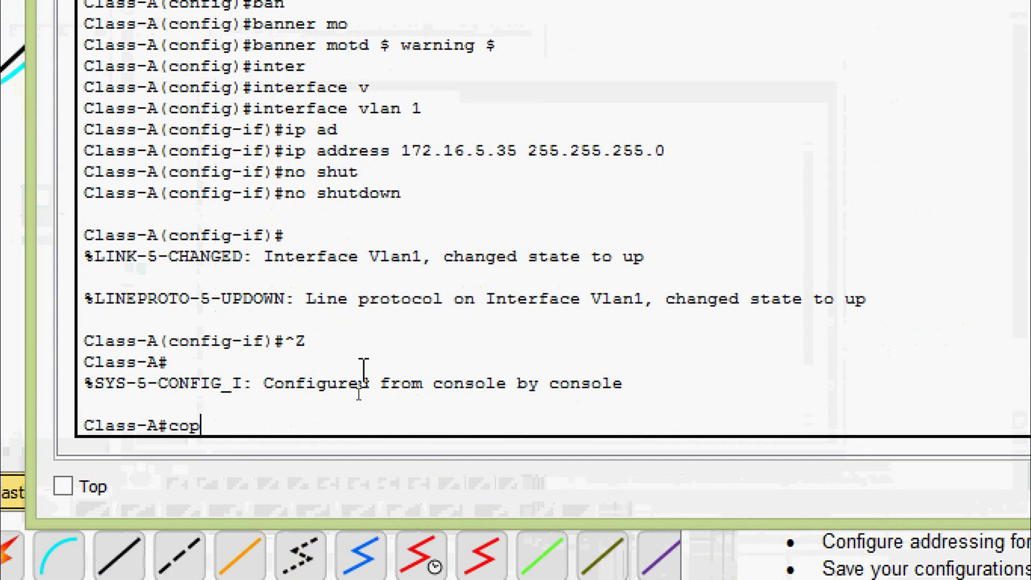
key("Tab")
type("r")
key("Tab")
type("st")
key("Tab")
key("Return")
key("Return")
key("Return")
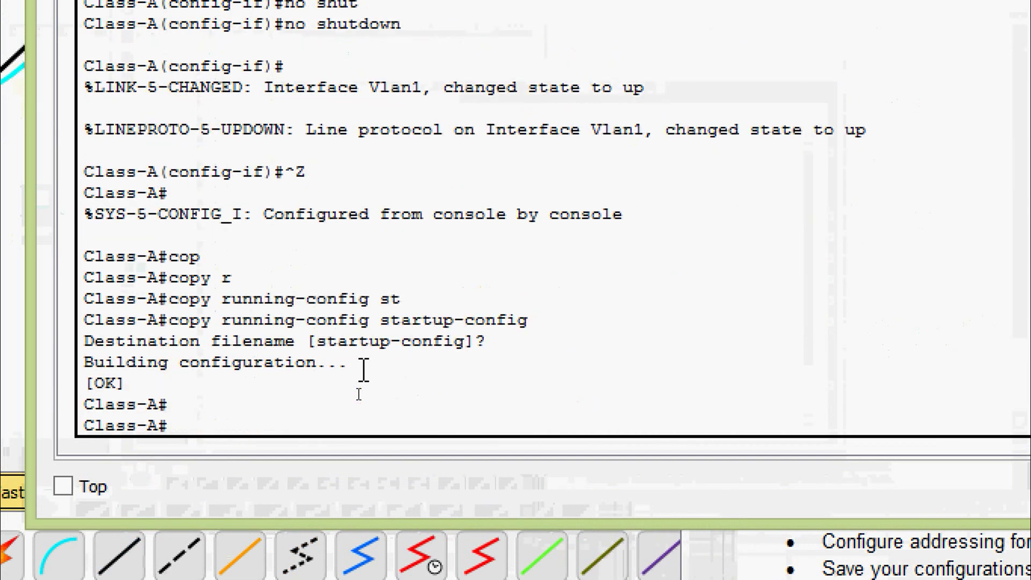
key("Return")
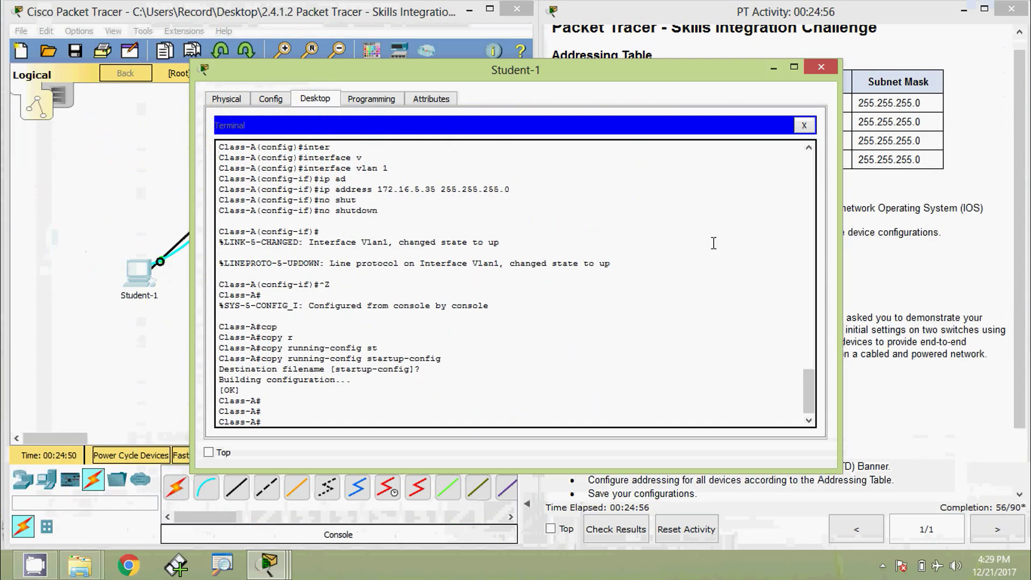
- From Student-2's console, run copy running-config startup-config on Class-B
left_click(812, 81)
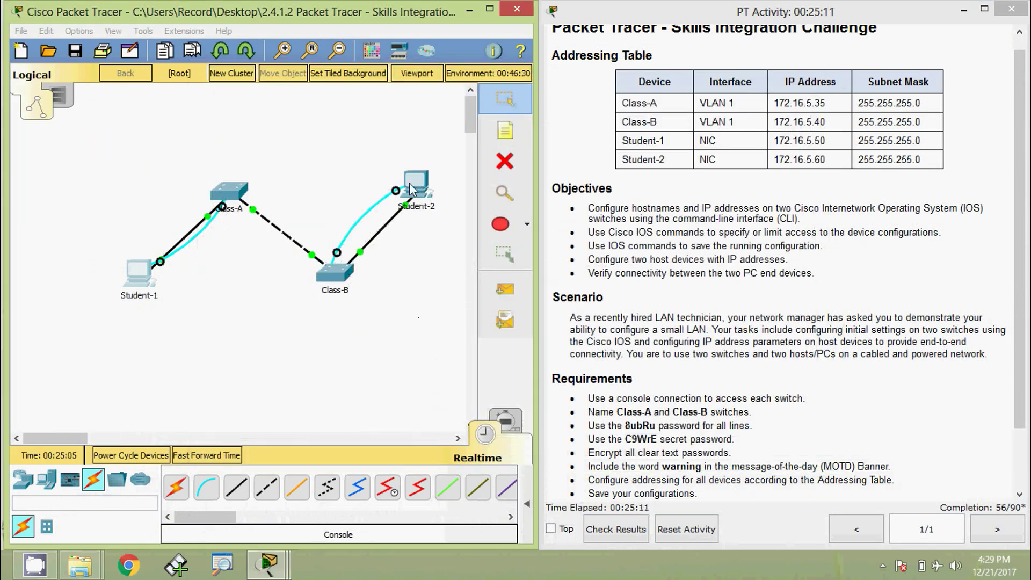
left_click(409, 183)
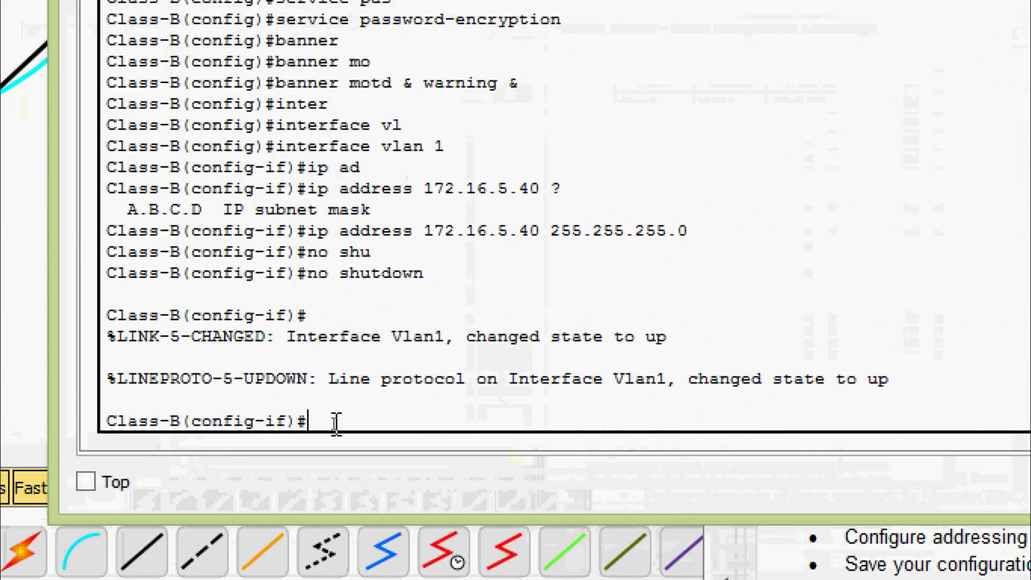
key("ctrl+z")
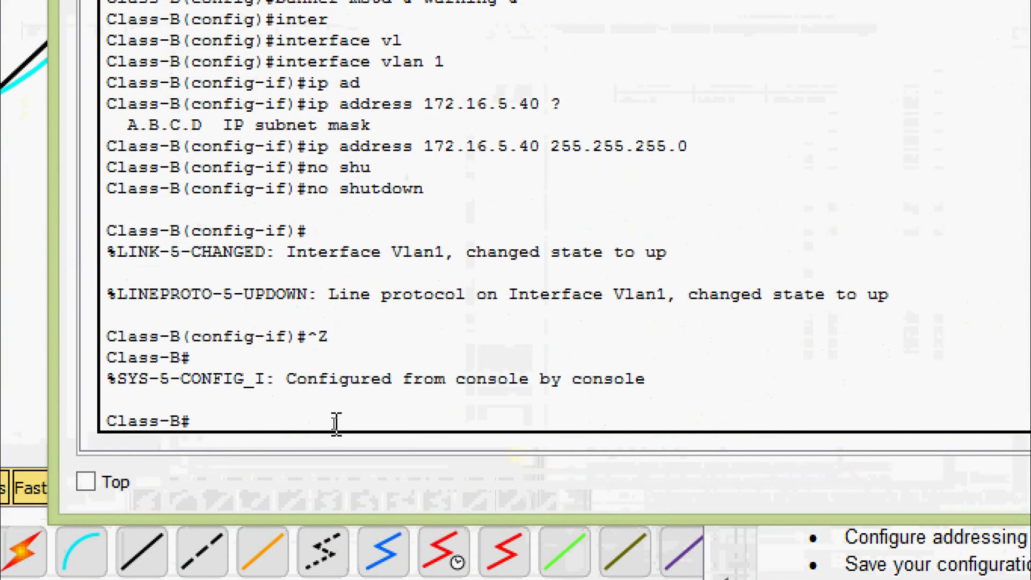
type("cop")
key("Tab")
type("r")
key("Tab")
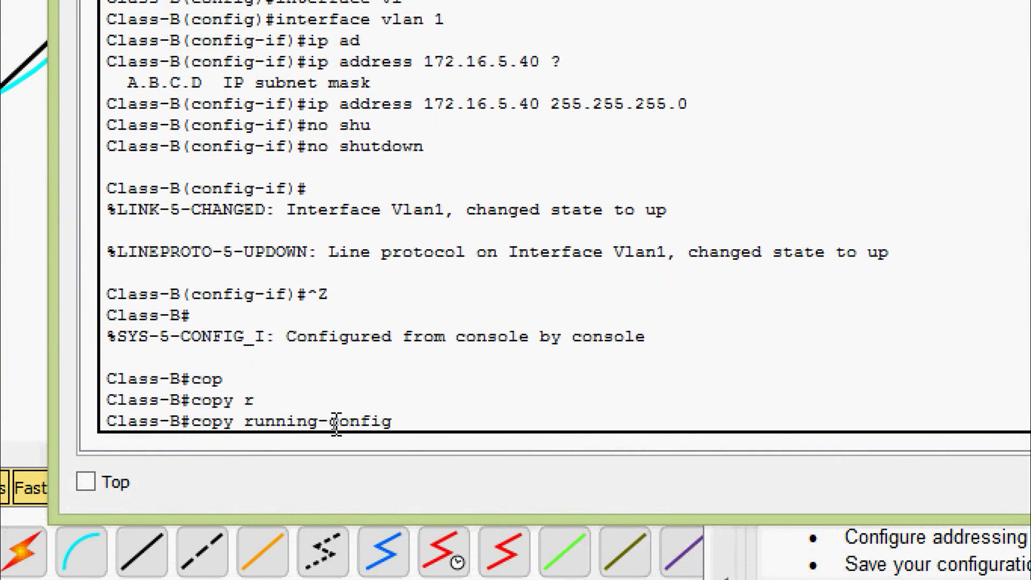
type("st")
key("Tab")
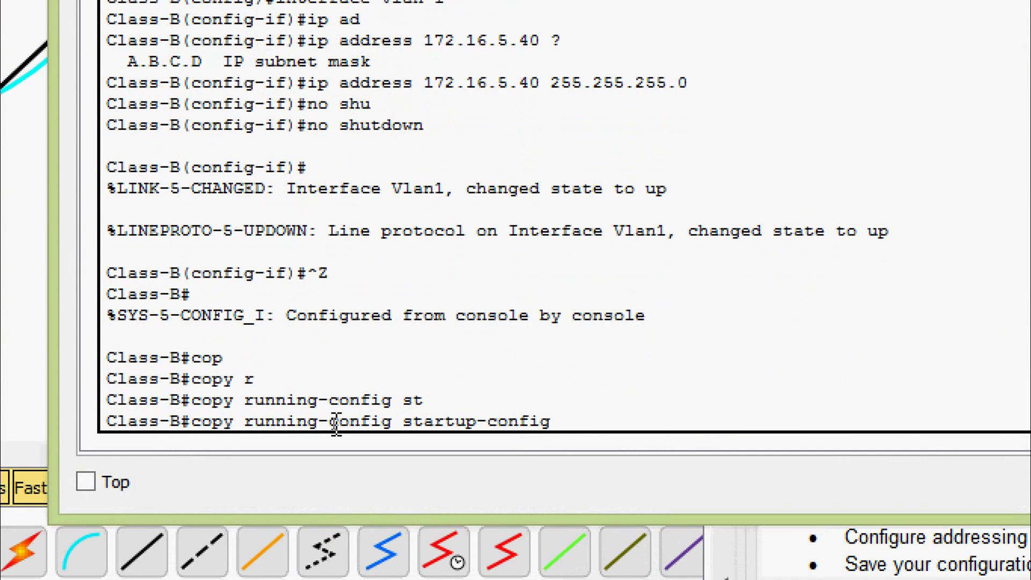
key("Return")
key("Return")
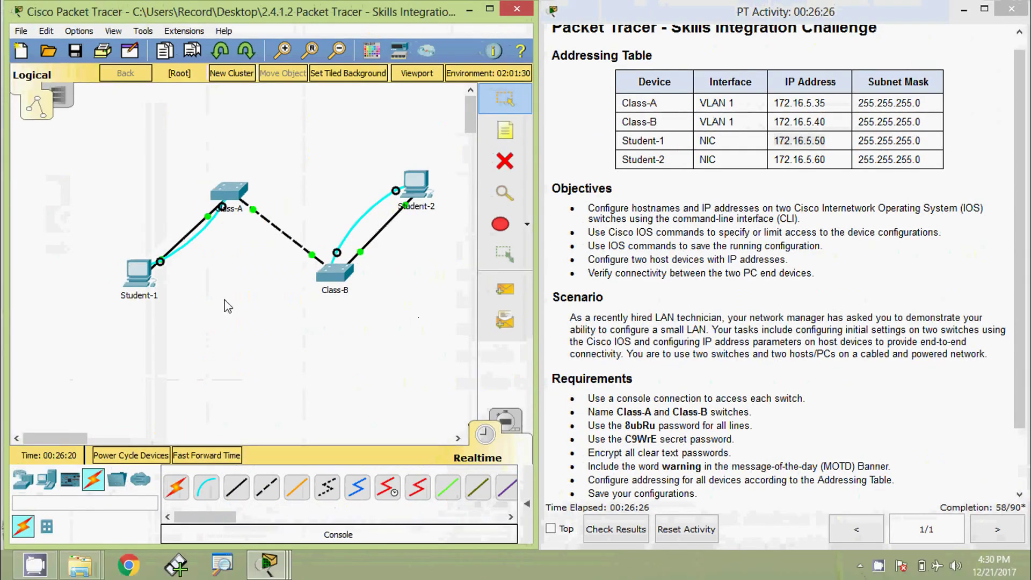
- In IP Configuration, set Student-1's IP to 172.16.5.50 and subnet mask to 255.255.255.0
left_click(125, 277)
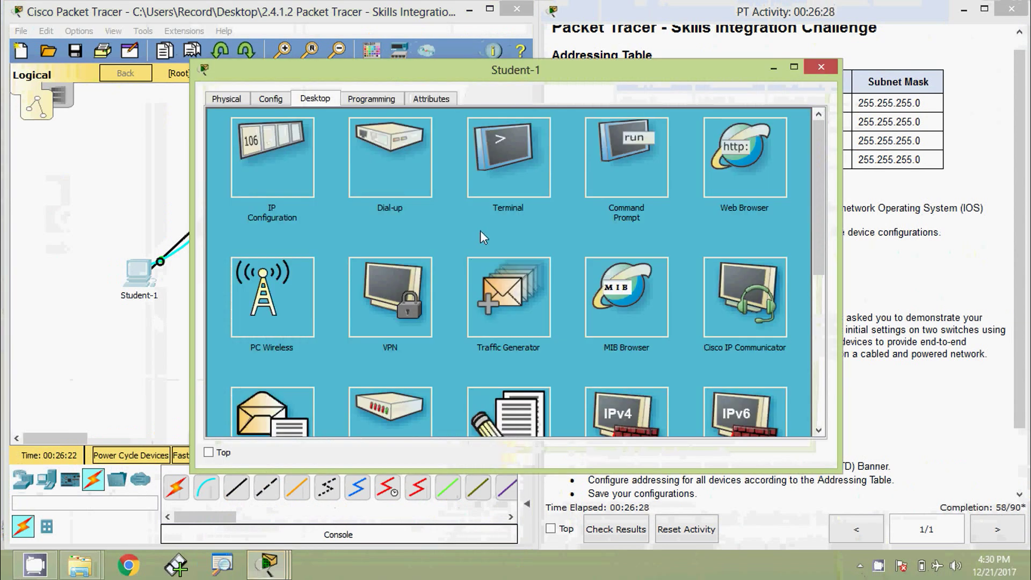
left_click(279, 164)
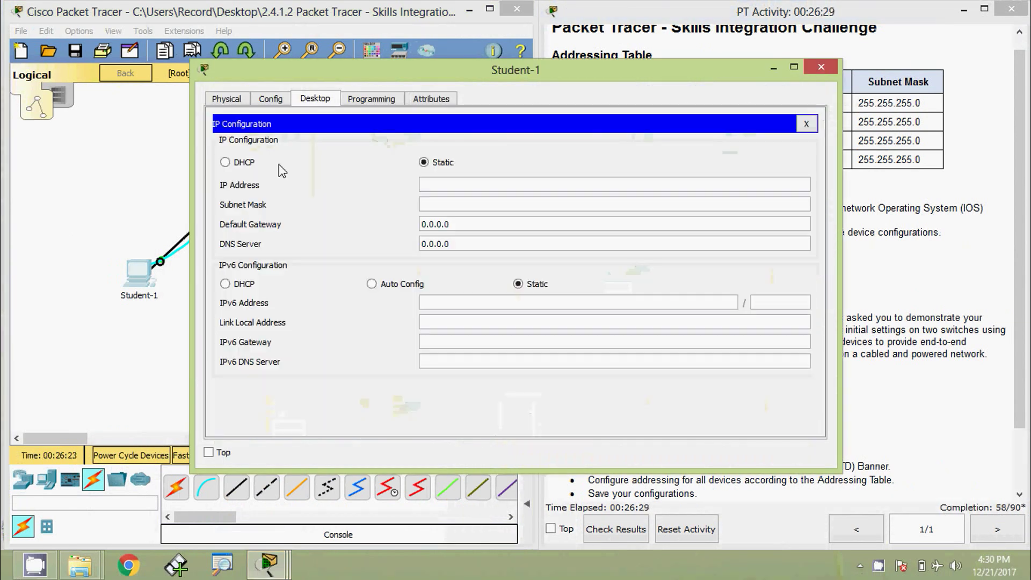
right_click(460, 184)
left_click(490, 268)
left_click(450, 204)
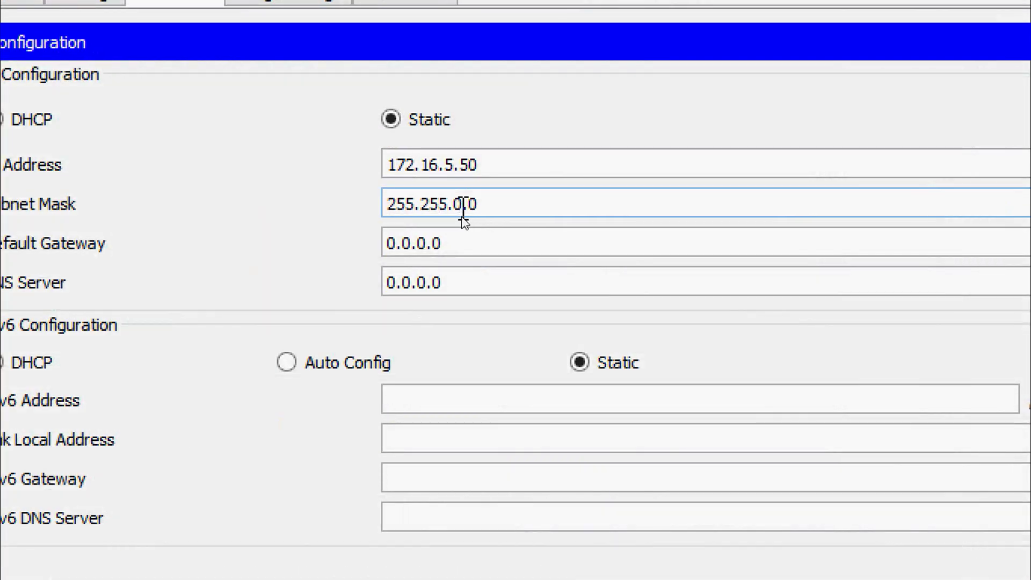
key("BackSpace")
key("BackSpace")
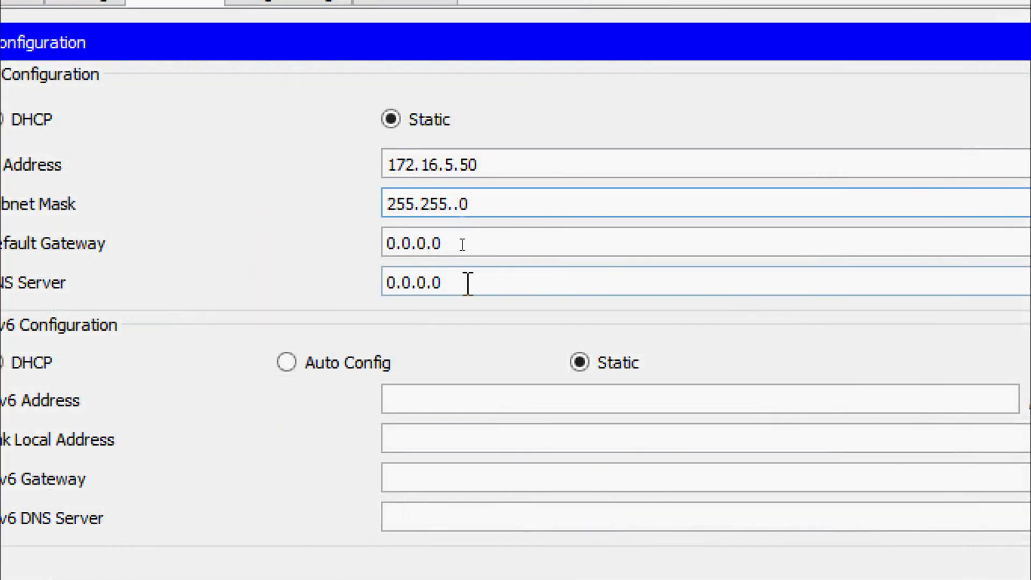
type("255")
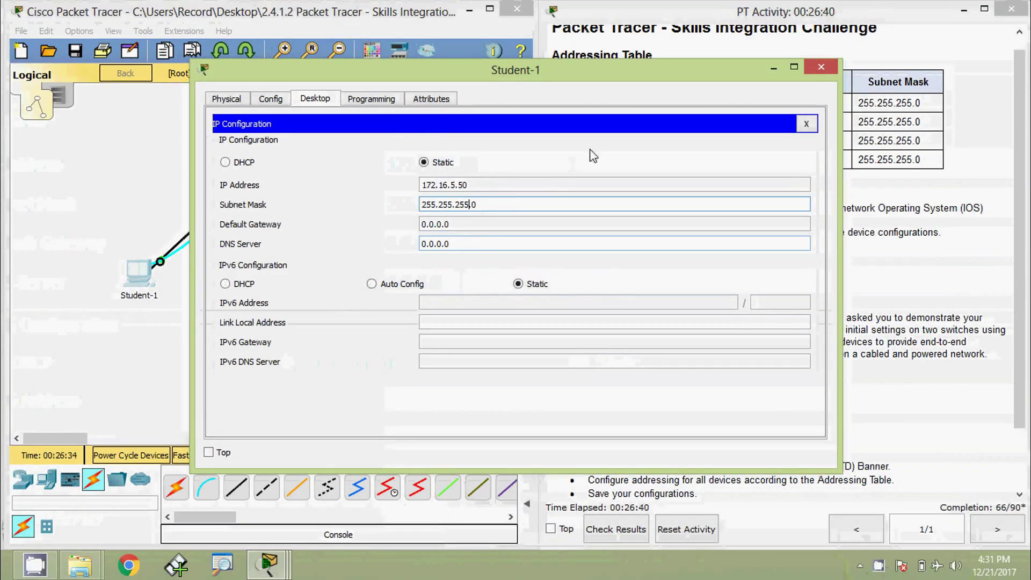
left_click(738, 164)
left_click(821, 67)
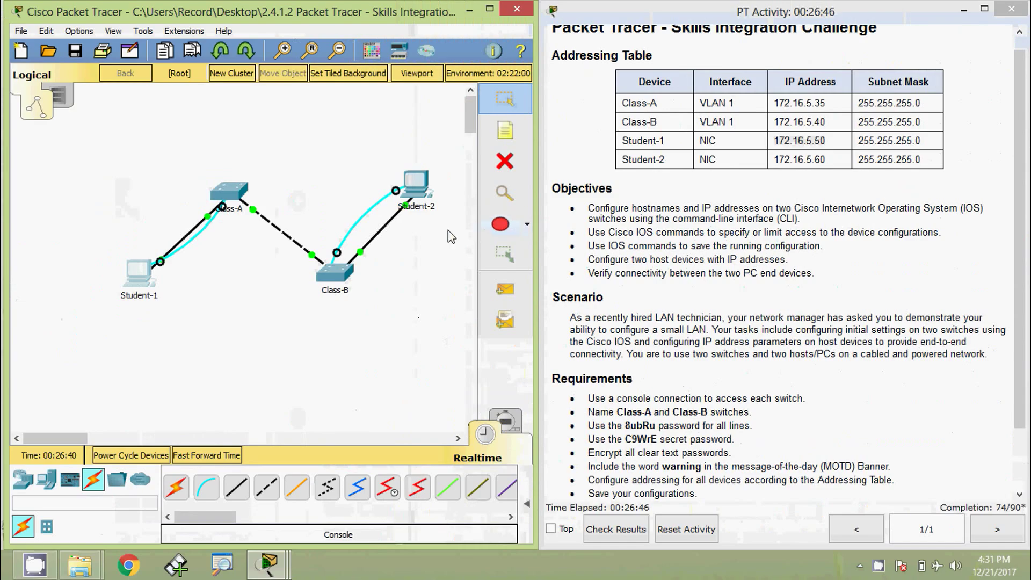
- In IP Configuration, set Student-2's IP to 172.16.5.60 and subnet mask to 255.255.255.0
left_click(414, 193)
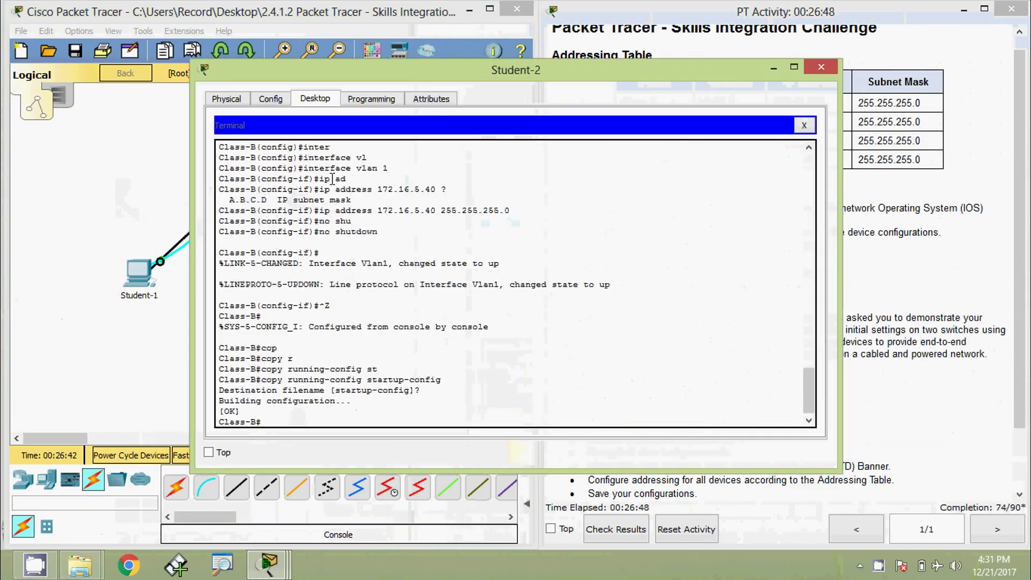
left_click(804, 125)
left_click(280, 183)
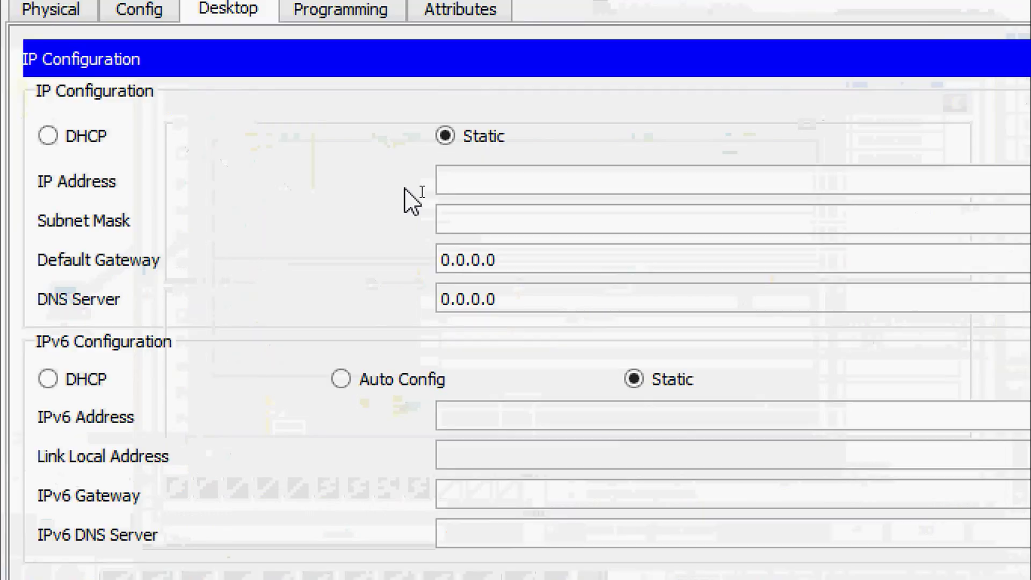
left_click(484, 185)
type("172.16.5.50")
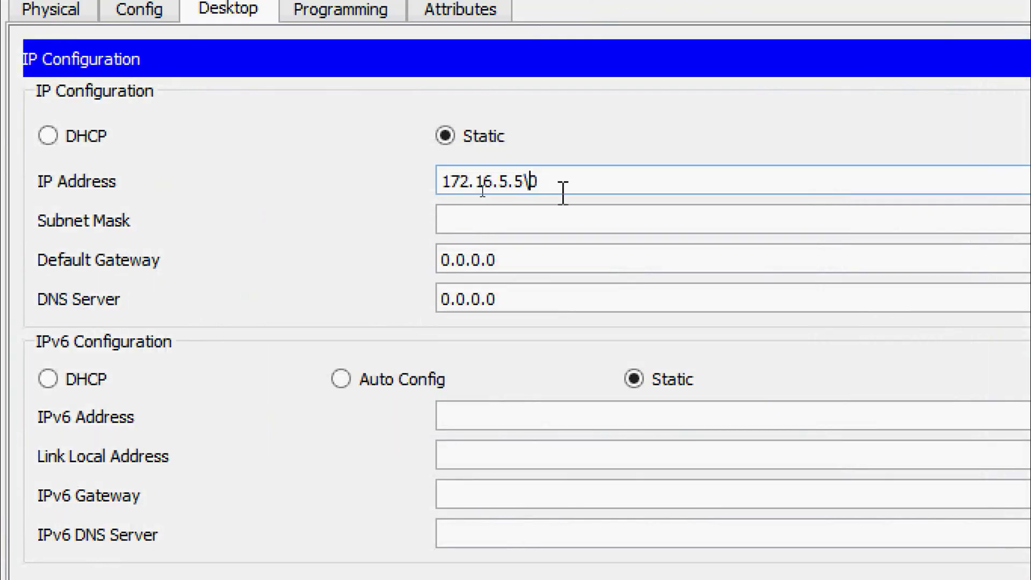
key("BackSpace")
type("6")
key("Tab")
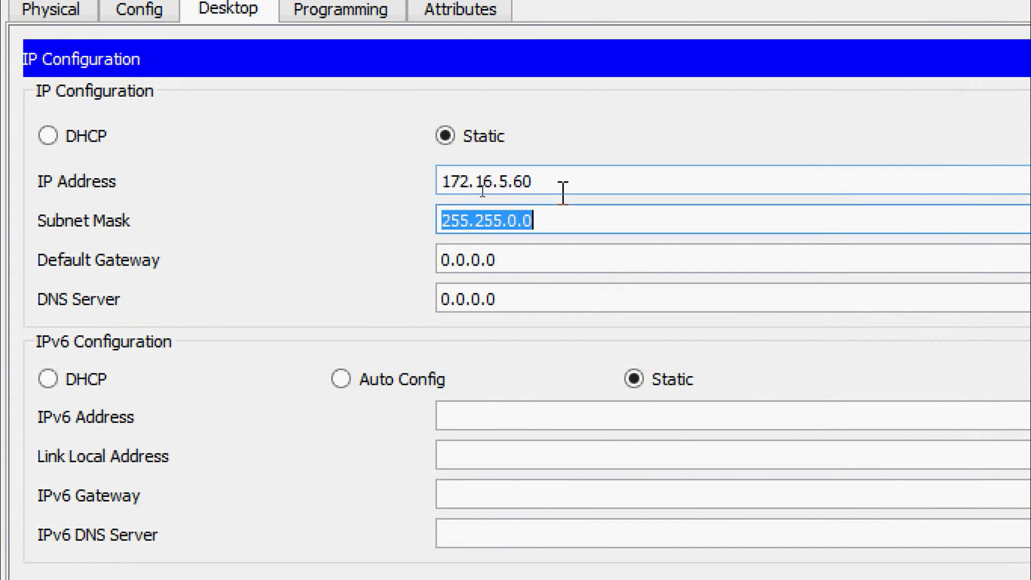
key("Left")
key("Left")
key("BackSpace")
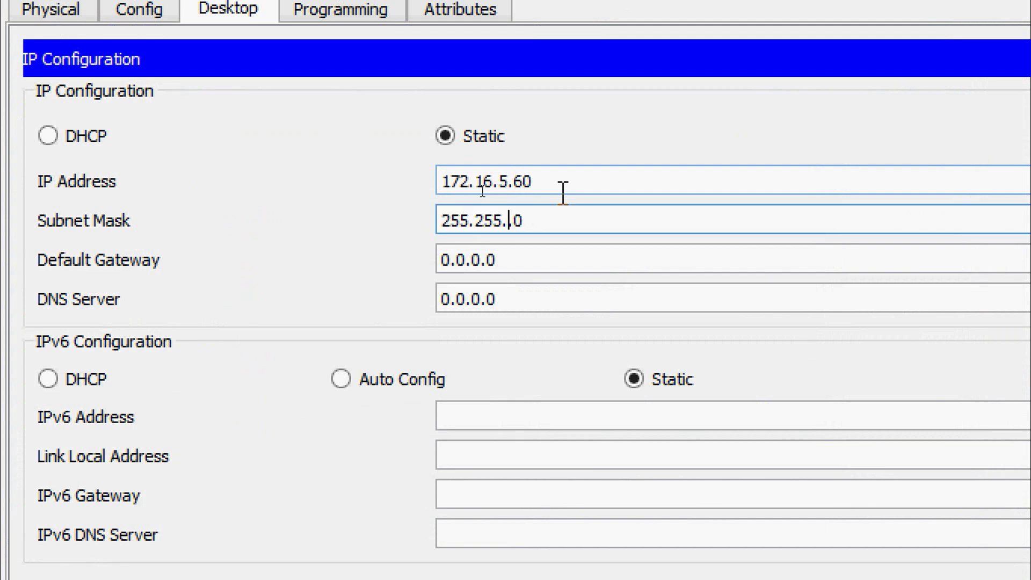
type("255")
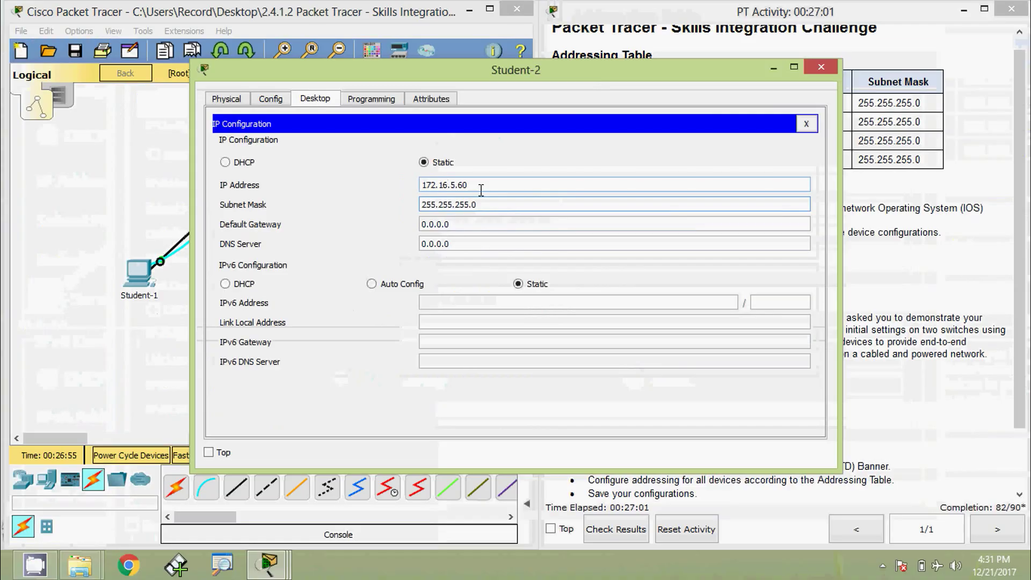
left_click(561, 187)
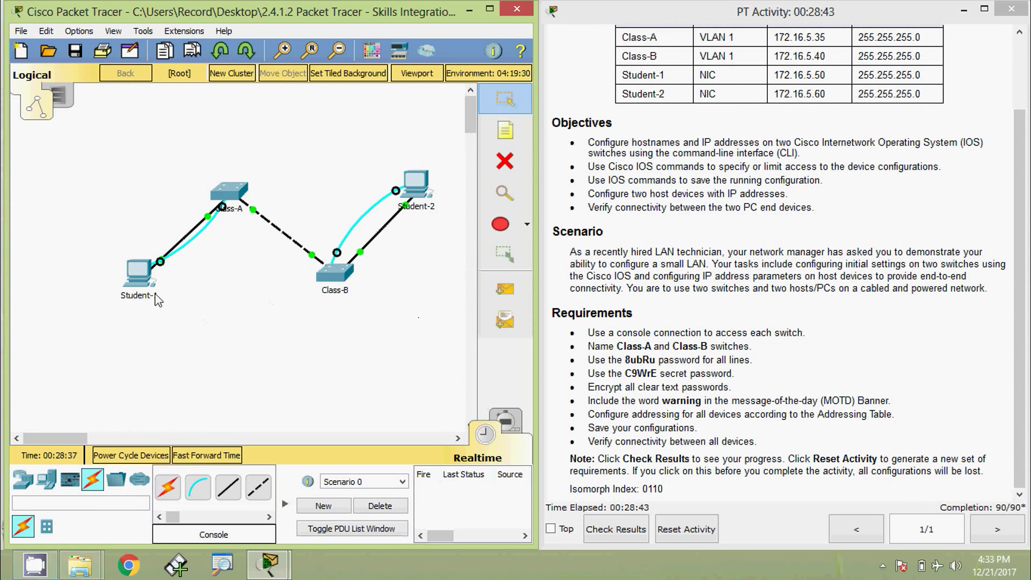
- From Student-1's command prompt, run ping 172.16.5.60 to reach Student-2
left_click(138, 272)
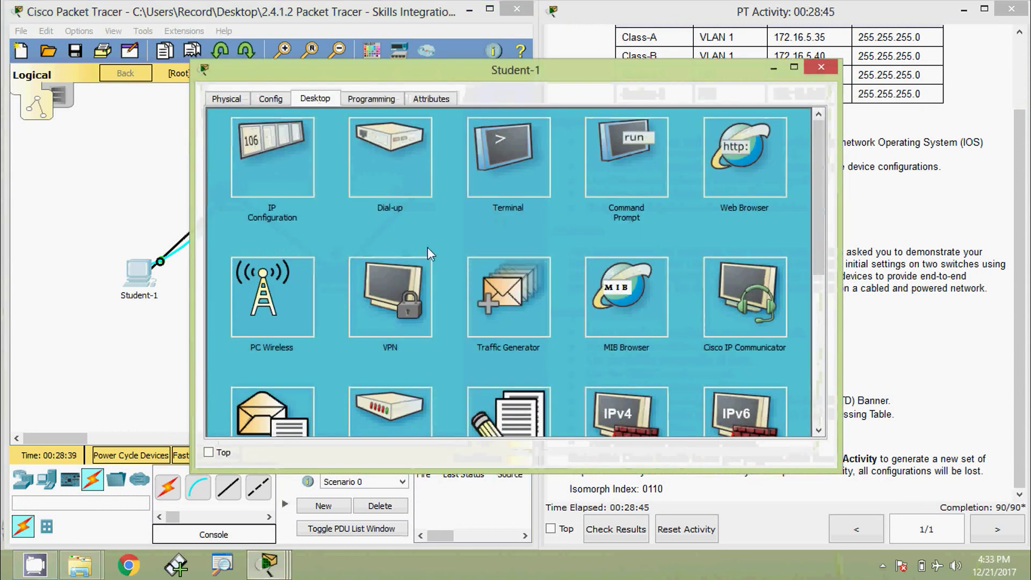
left_click(618, 159)
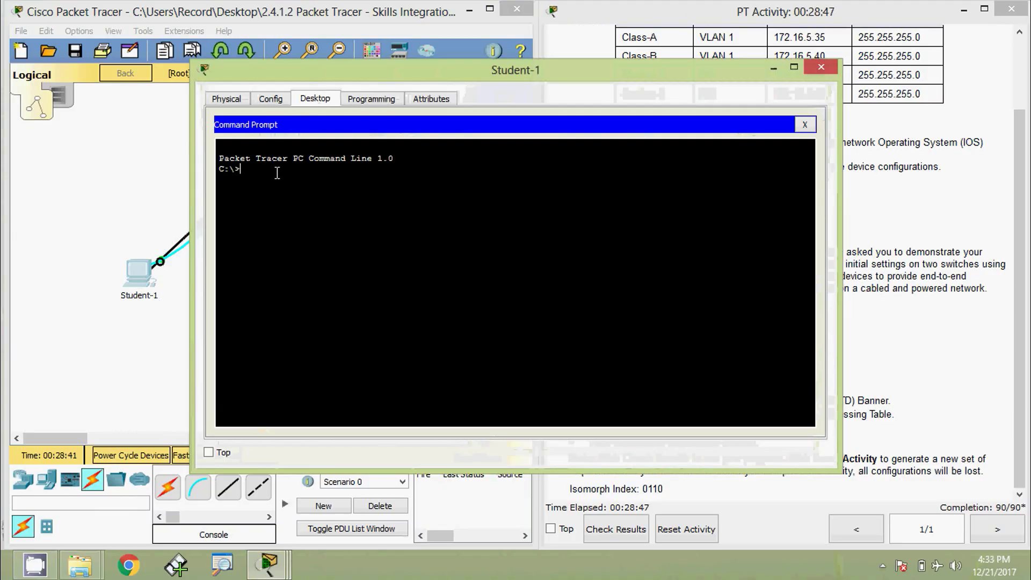
type("pin")
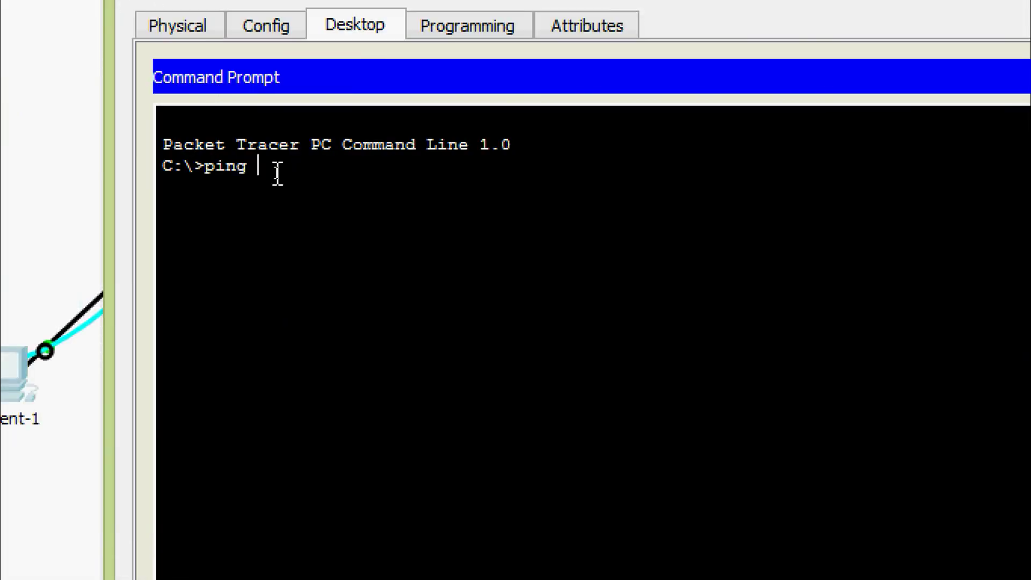
type("g")
right_click(278, 172)
left_click(381, 233)
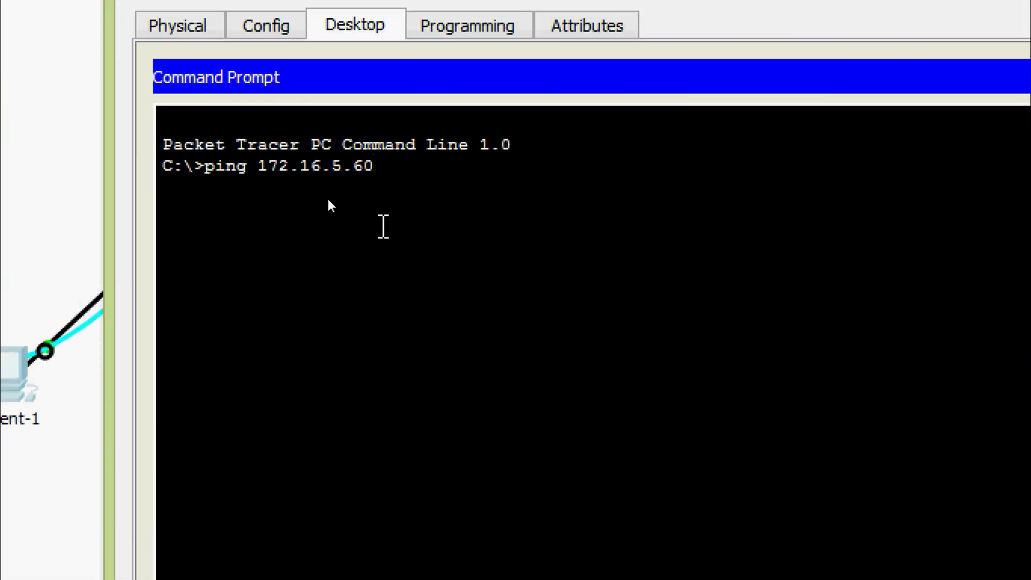
key("Return")
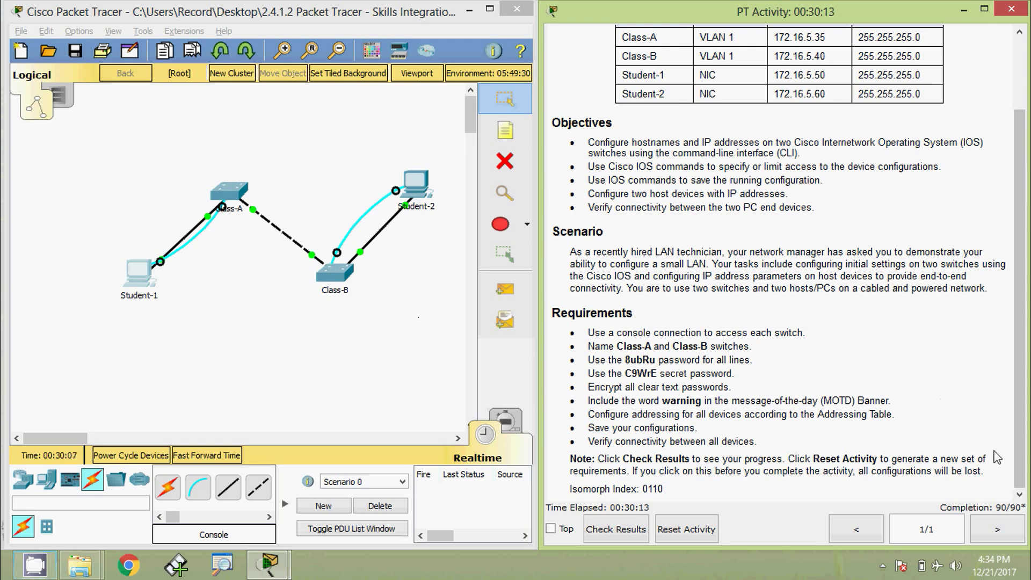
left_click_drag(1025, 445, 1026, 425)
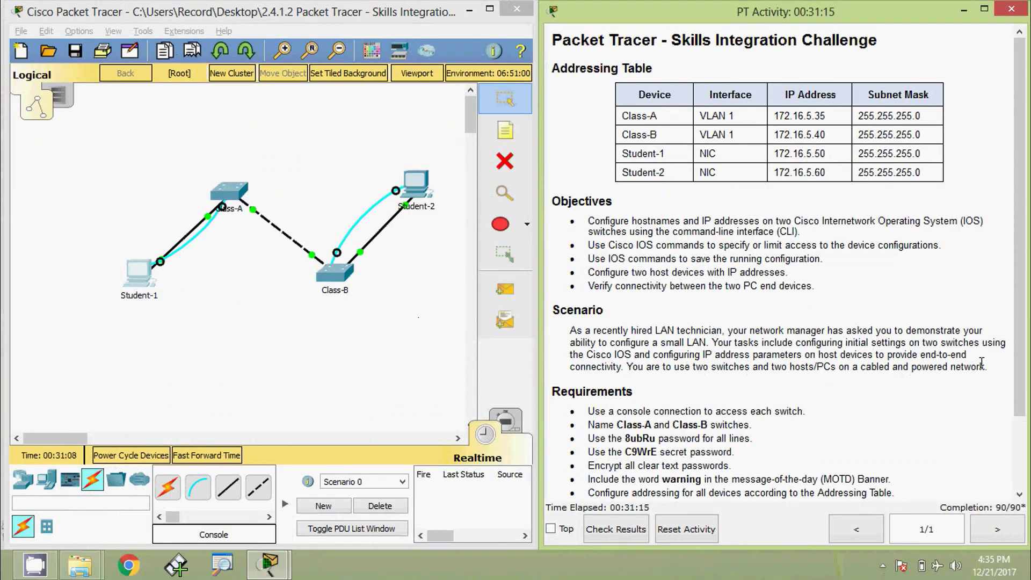
scroll(976, 366, "down", 1)
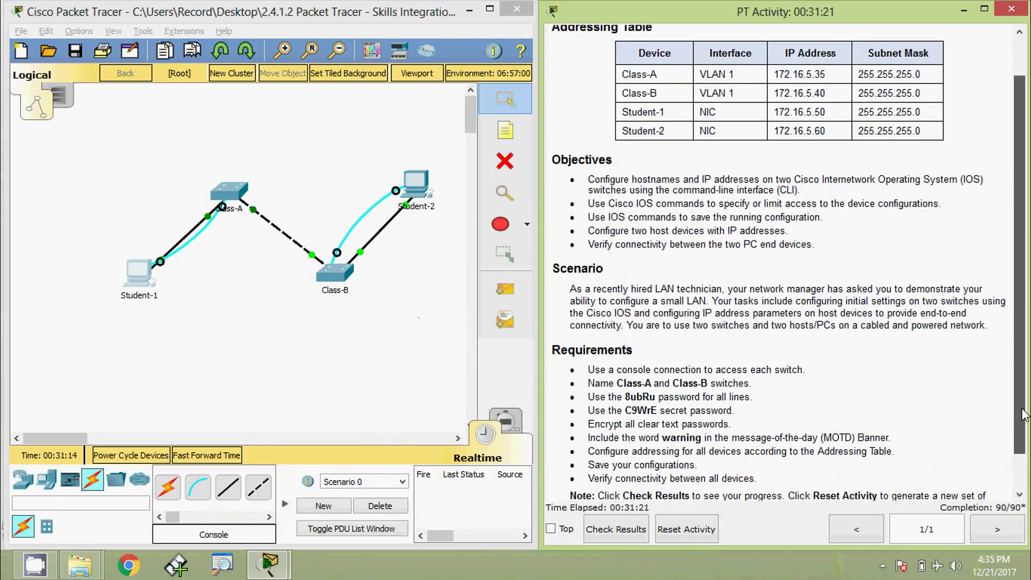
scroll(1023, 414, "down", 1)
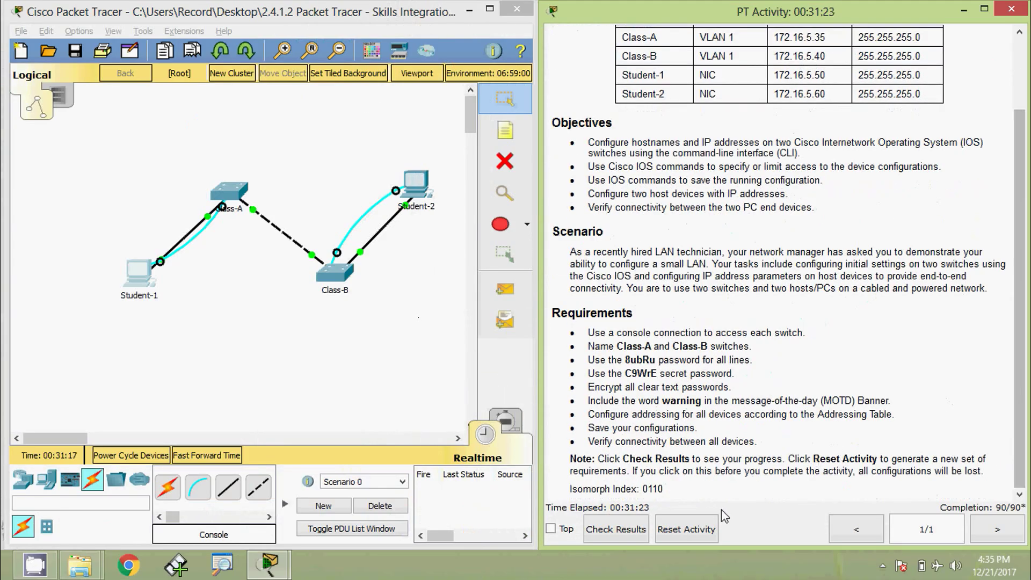
- Reset the activity and confirm with Ok, then start a second reset and cancel it
left_click(703, 532)
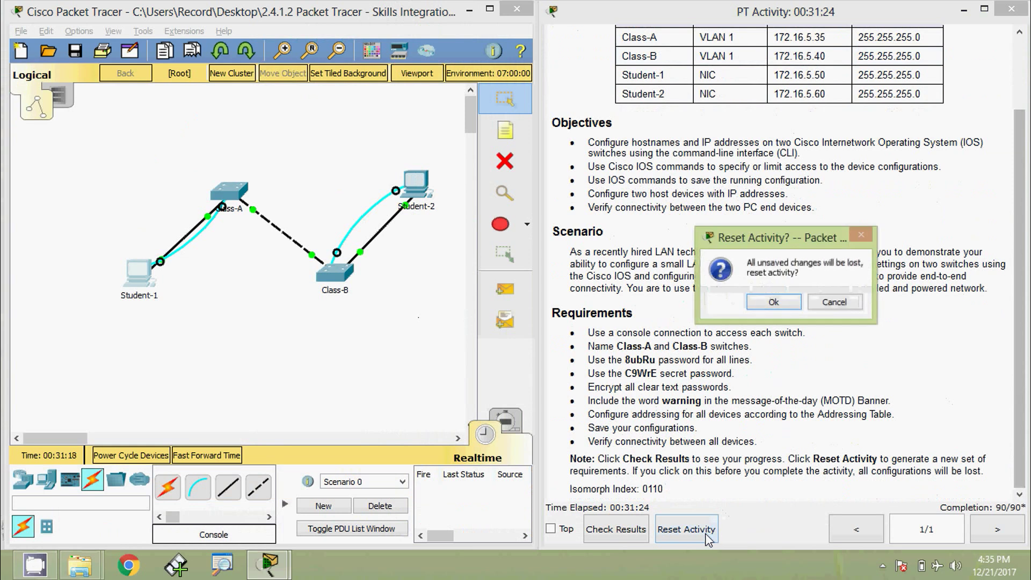
left_click(773, 302)
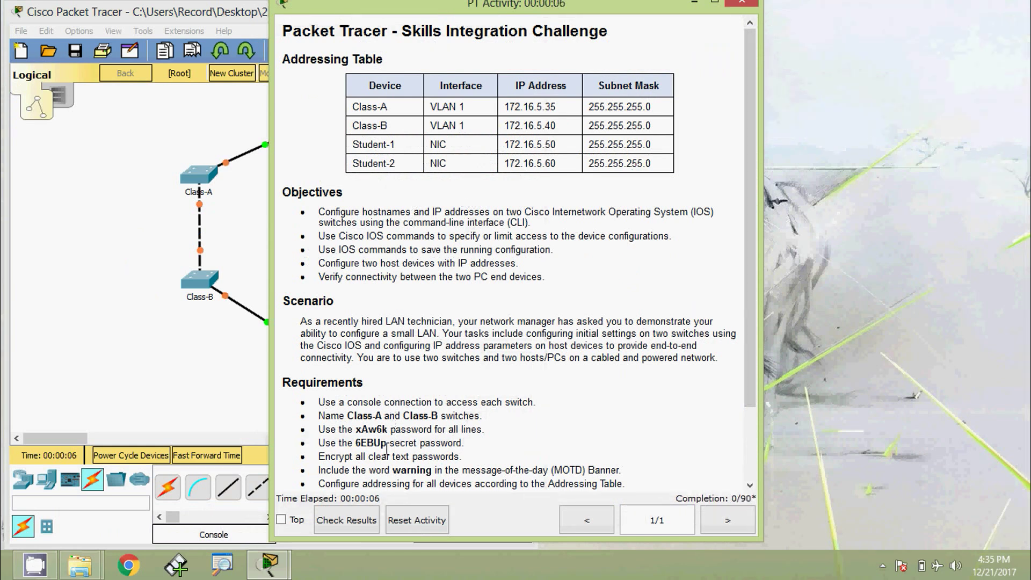
left_click(402, 521)
left_click(507, 296)
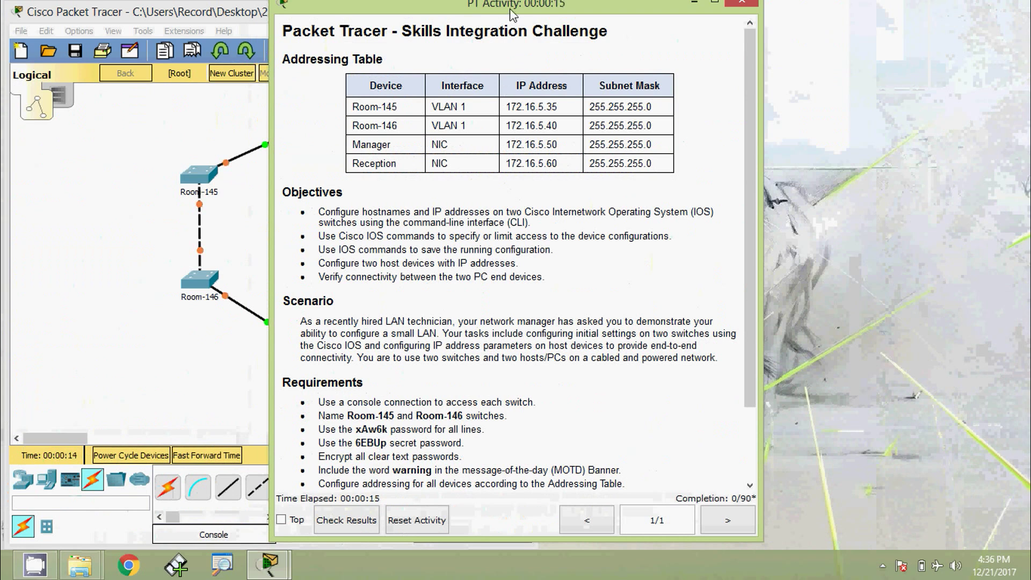
- Move the PT Activity window aside, then reset the activity again and confirm with Ok
left_click_drag(510, 12, 593, 18)
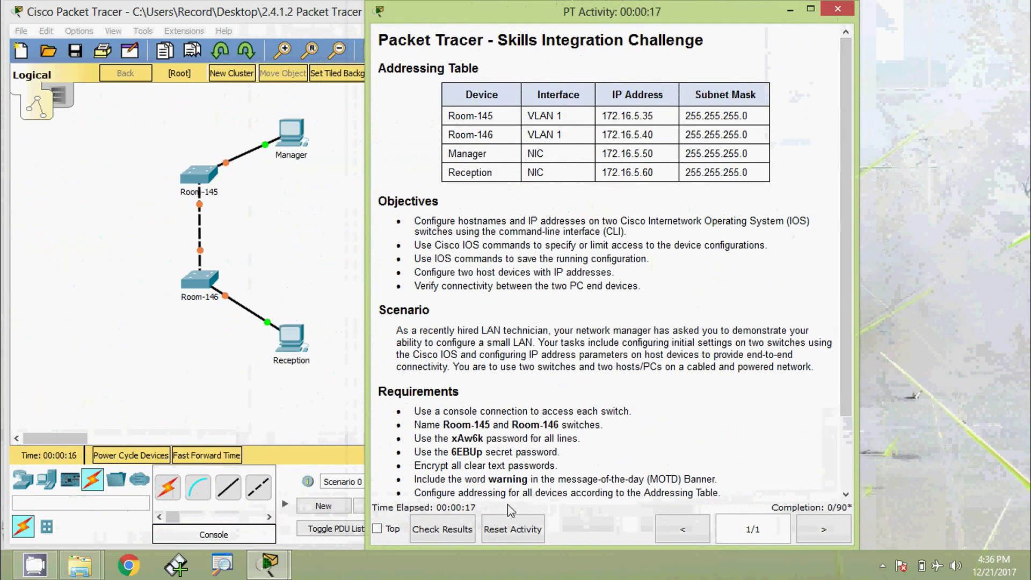
left_click(512, 530)
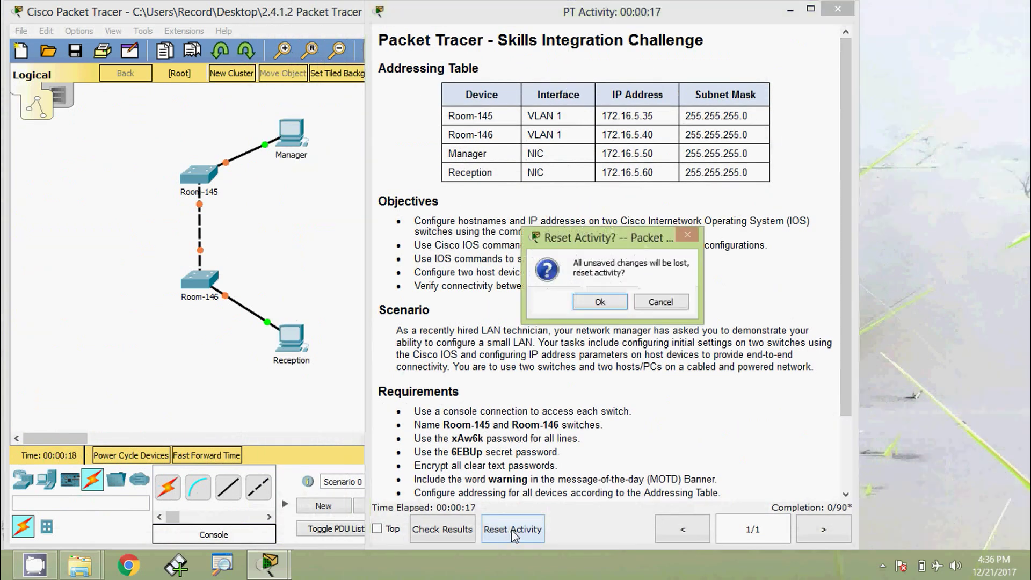
left_click(597, 301)
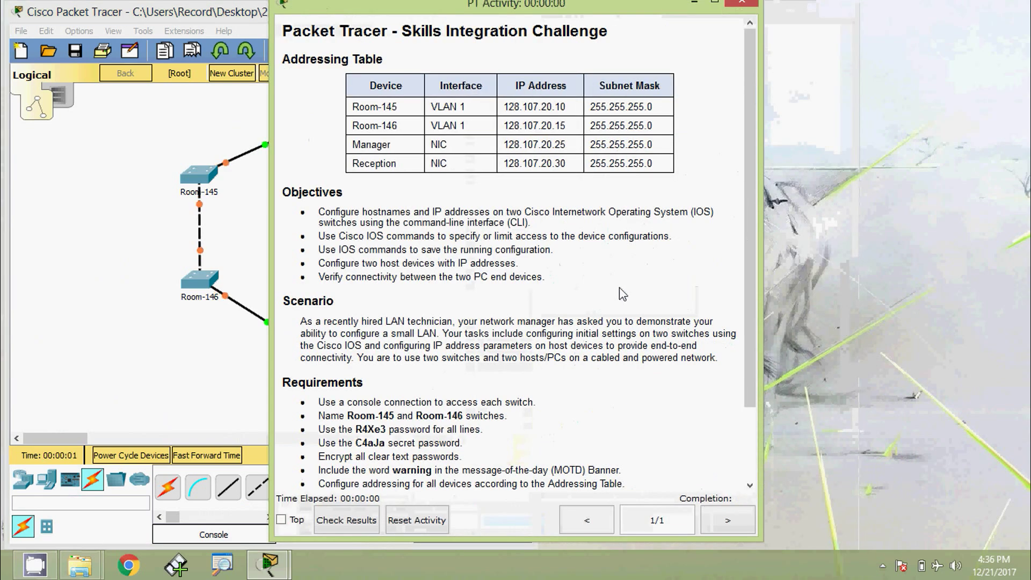